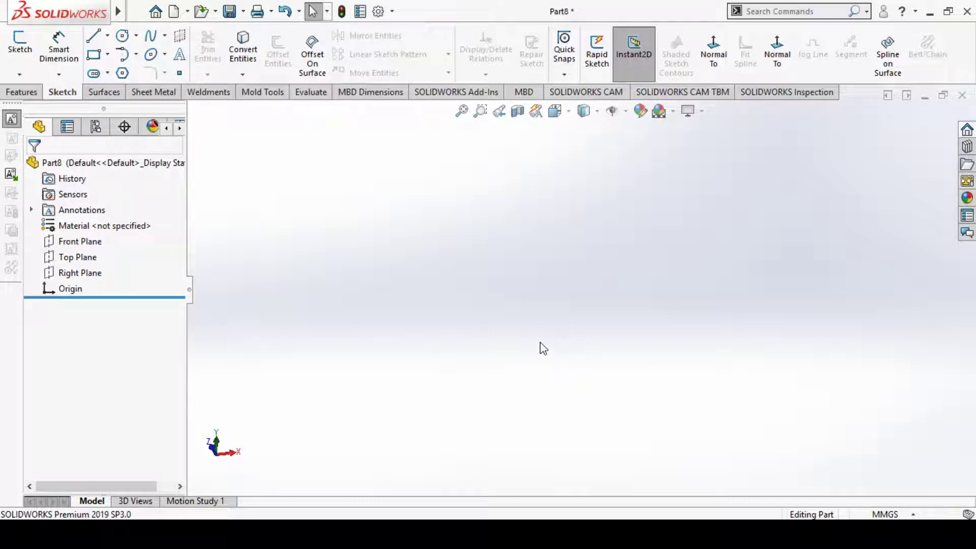
Step: Browse the Insert and Tools menus for block options, then dismiss them
{"action": "mouse_move", "coordinate": [118, 12]}
{"action": "left_click", "coordinate": [221, 11]}
{"action": "left_click", "coordinate": [236, 12]}
{"action": "left_click", "coordinate": [251, 11]}
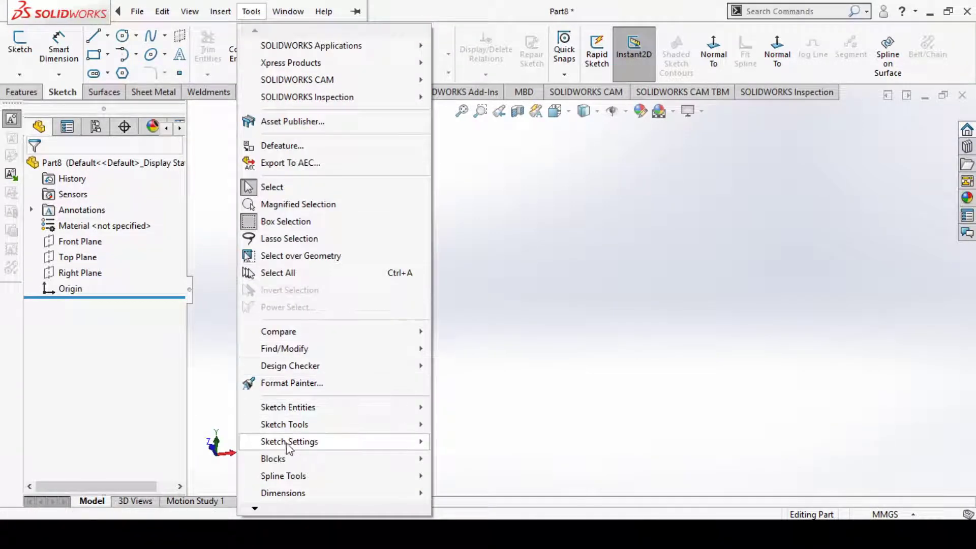
{"action": "mouse_move", "coordinate": [291, 462]}
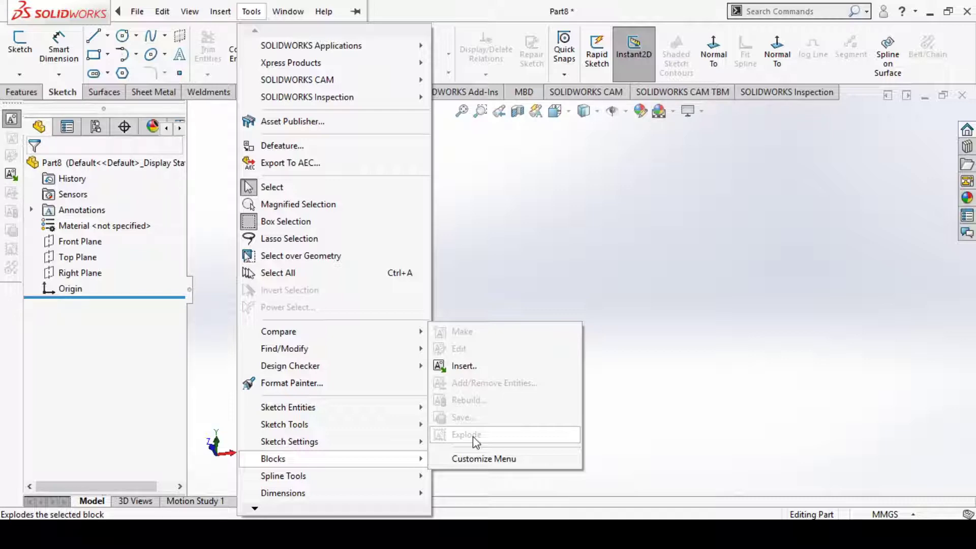
{"action": "left_click", "coordinate": [628, 378]}
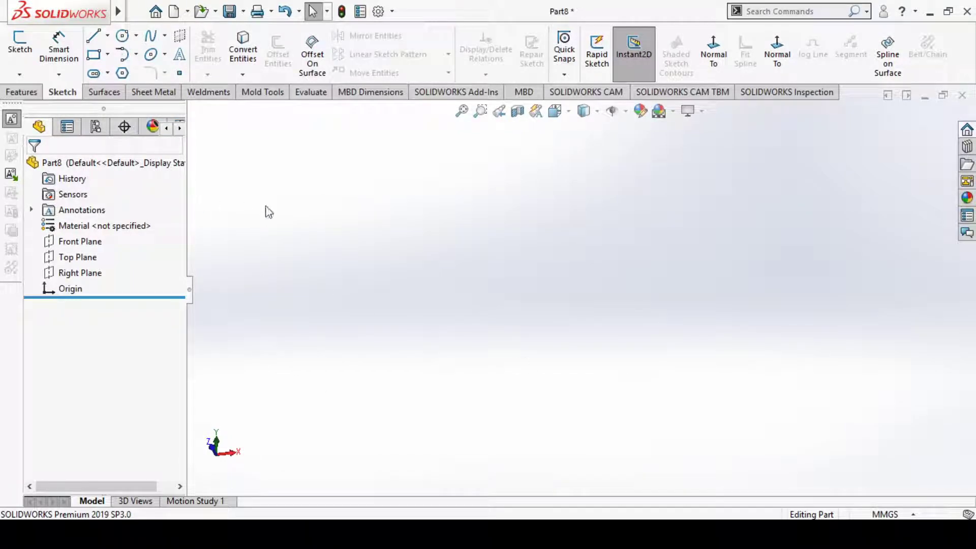
Step: Sketch a center rectangle at the origin on the Front Plane, 100 high and 150 wide
{"action": "left_click", "coordinate": [75, 246]}
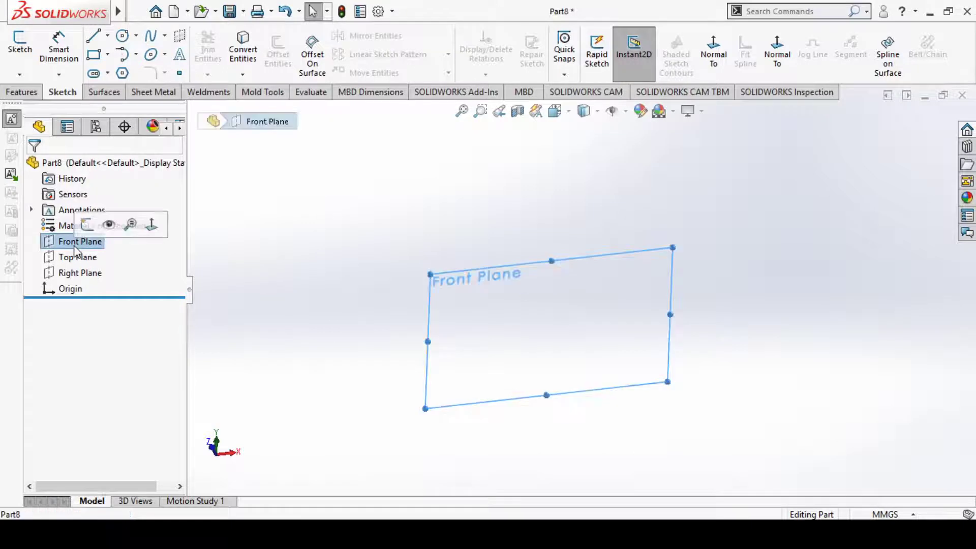
{"action": "left_click", "coordinate": [87, 225]}
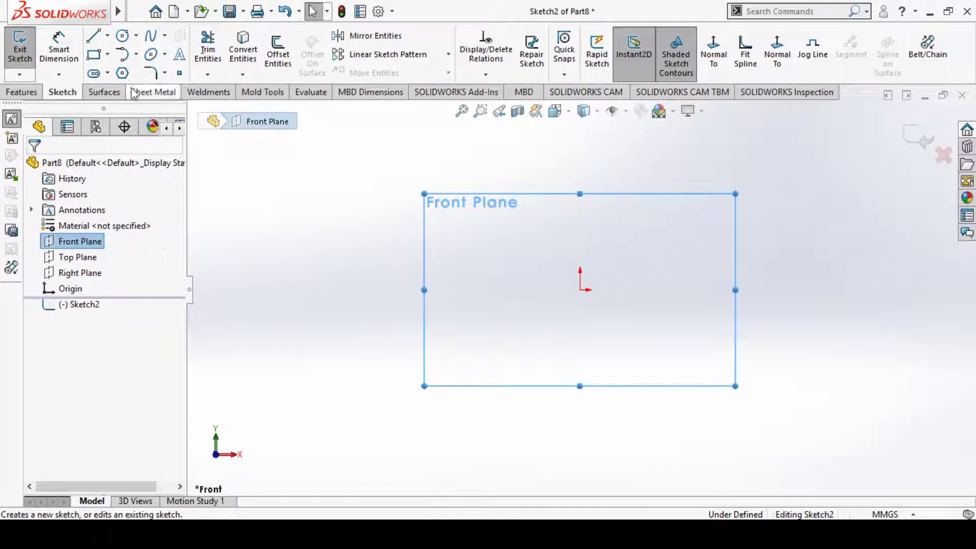
{"action": "left_click", "coordinate": [94, 54]}
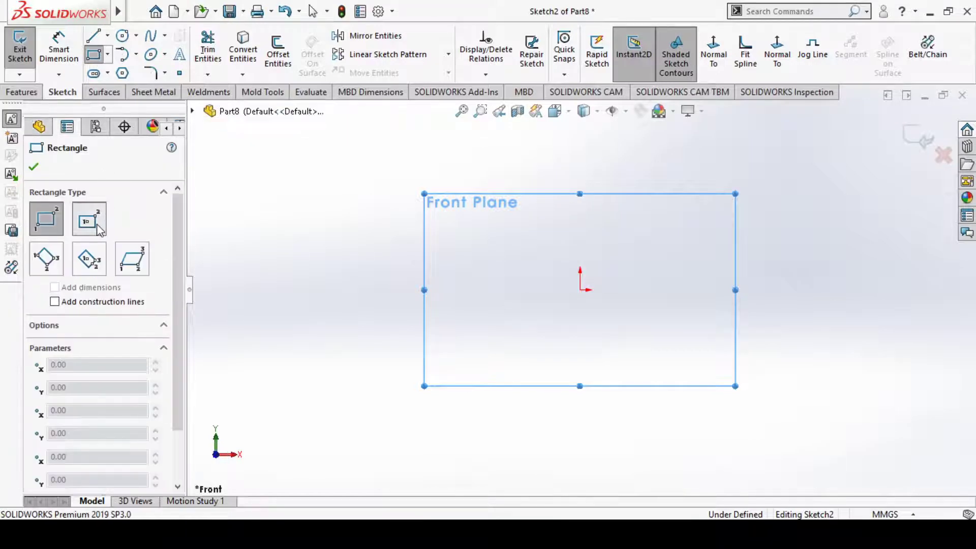
{"action": "left_click", "coordinate": [98, 229]}
{"action": "left_click", "coordinate": [580, 290]}
{"action": "left_click", "coordinate": [604, 324]}
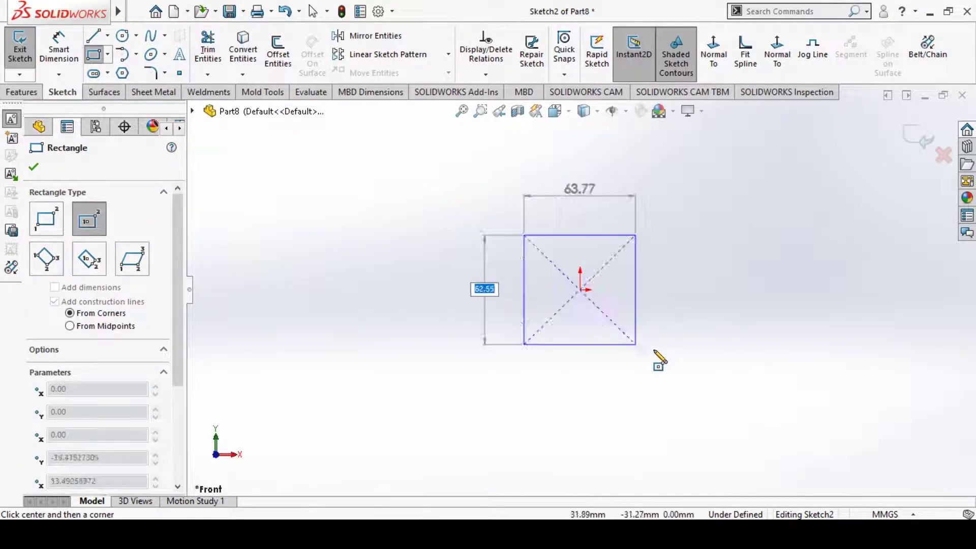
{"action": "type", "text": "100"}
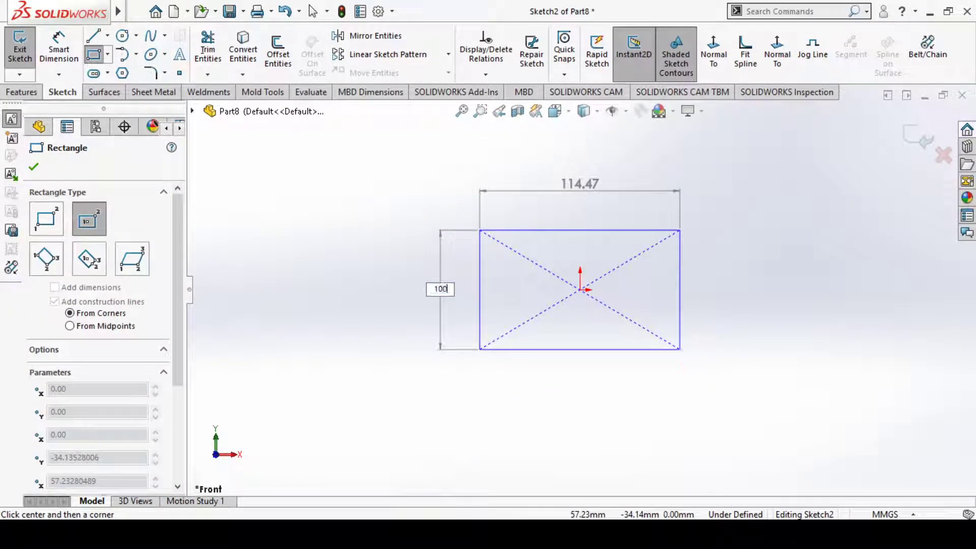
{"action": "key", "text": "Tab"}
{"action": "type", "text": "15"}
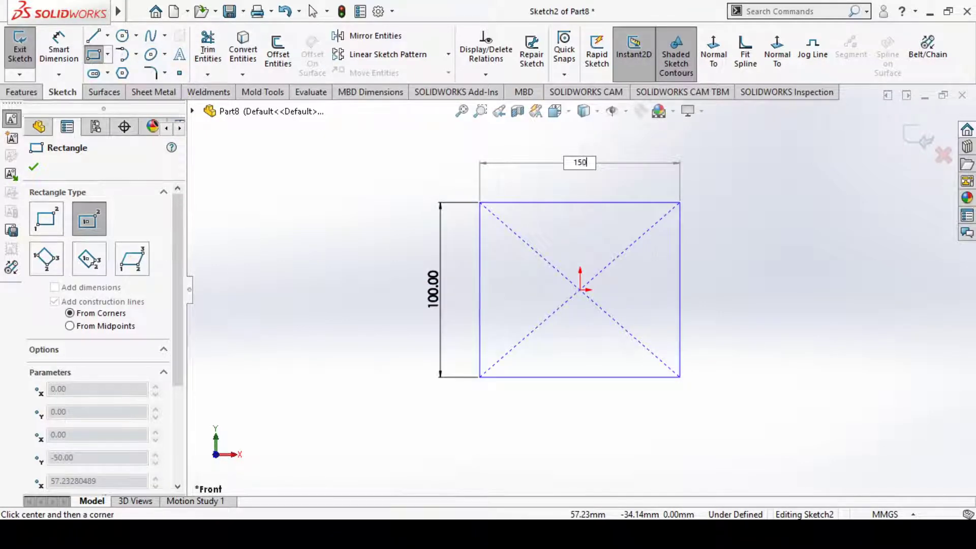
{"action": "type", "text": "0"}
{"action": "key", "text": "Return"}
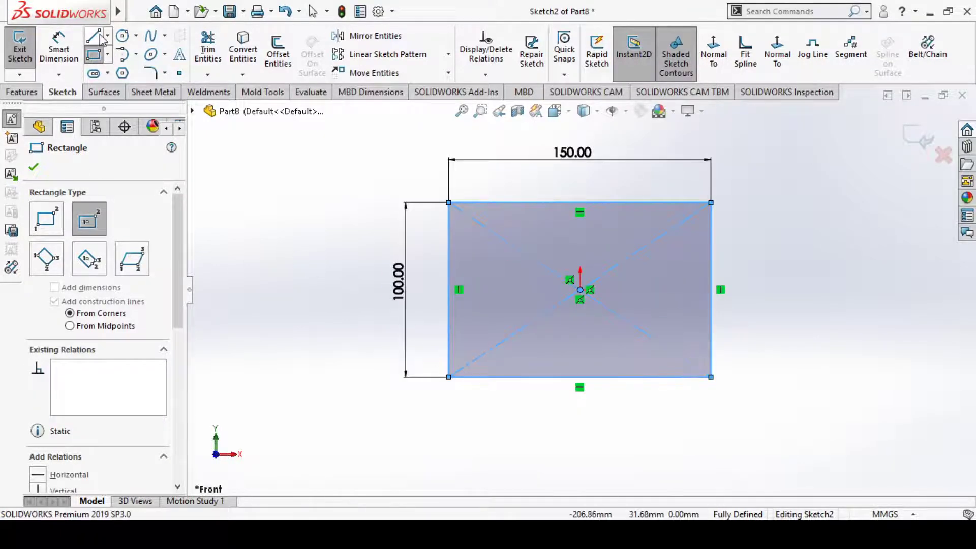
{"action": "left_click", "coordinate": [34, 168]}
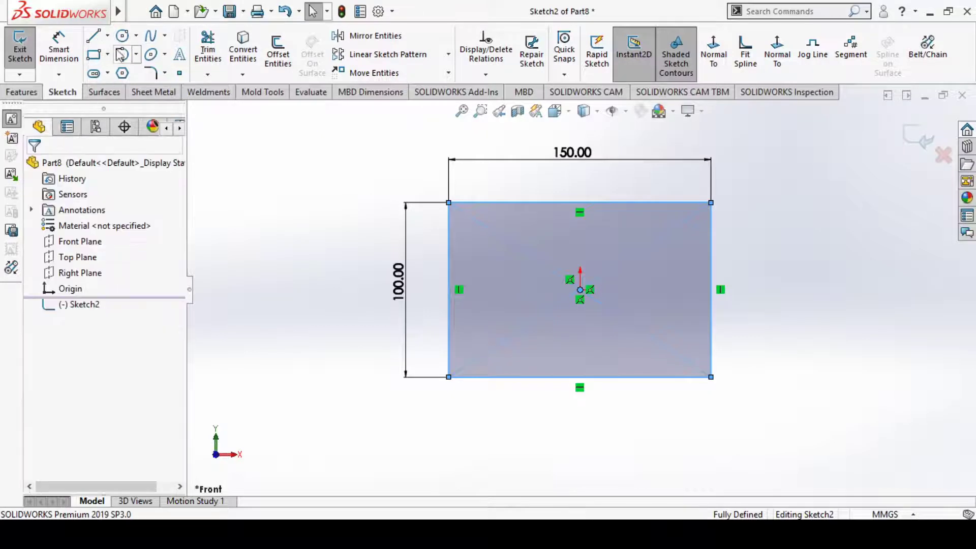
Step: Draw a Ø50 circle centred on the origin
{"action": "left_click", "coordinate": [122, 36]}
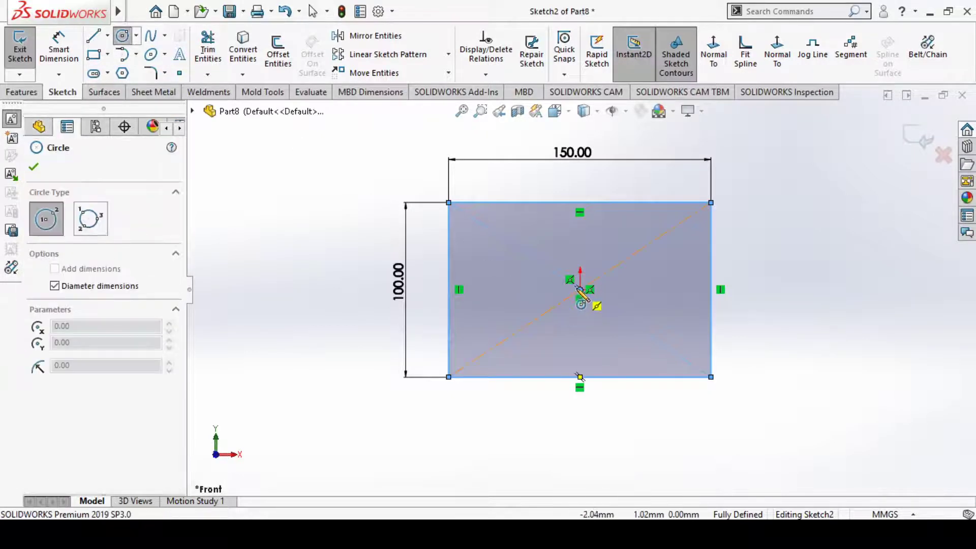
{"action": "left_click", "coordinate": [580, 289]}
{"action": "left_click", "coordinate": [590, 307]}
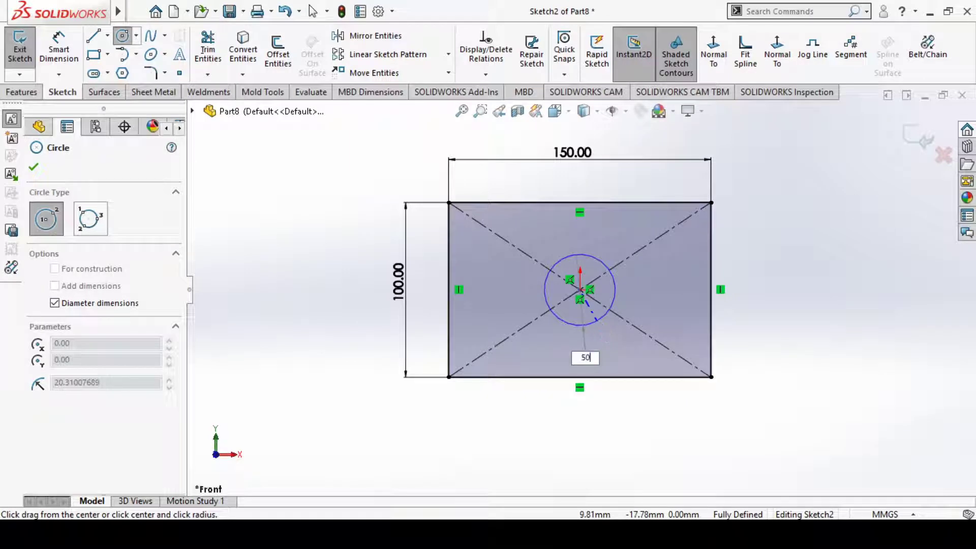
{"action": "key", "text": "Return"}
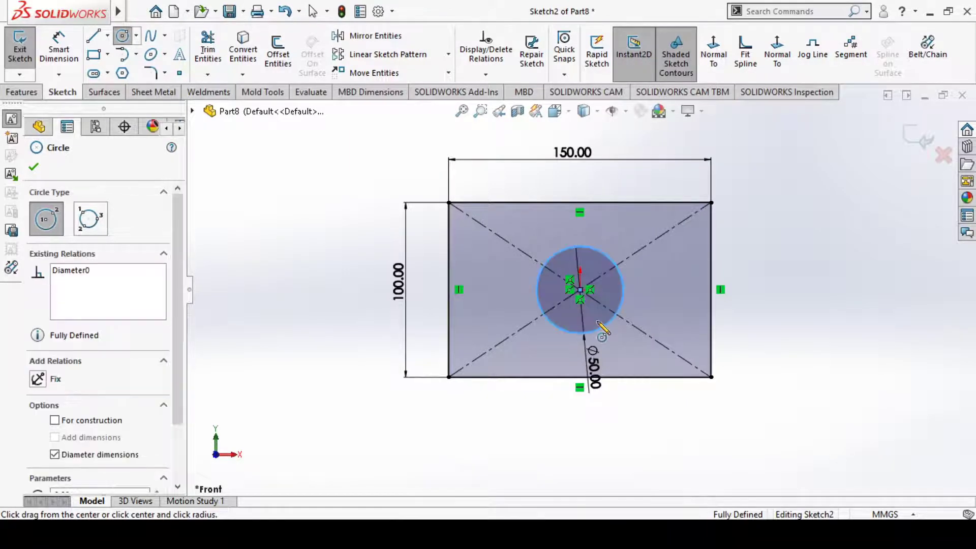
{"action": "left_click", "coordinate": [34, 167]}
Step: Delete both construction diagonals of the rectangle
{"action": "left_click", "coordinate": [488, 229]}
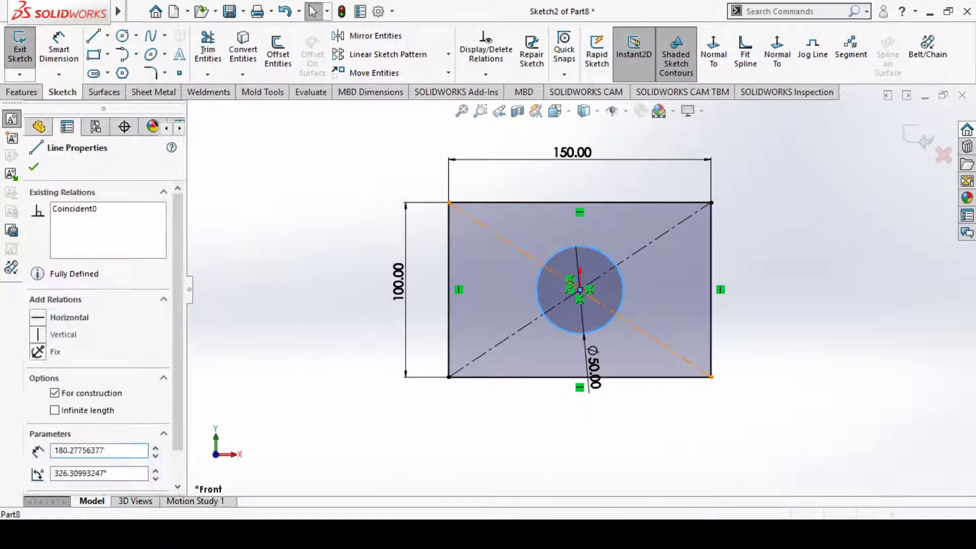
{"action": "key", "text": "Delete"}
{"action": "left_click", "coordinate": [515, 330]}
{"action": "key", "text": "Delete"}
Step: Dimension the circle centre 75 mm from the rectangle's left edge
{"action": "key", "text": "d"}
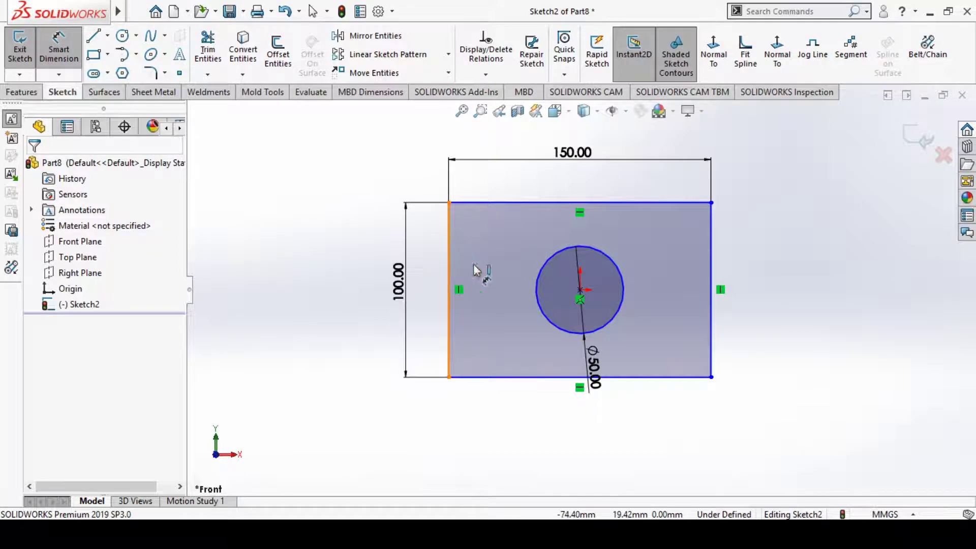
{"action": "left_click", "coordinate": [449, 259]}
{"action": "left_click", "coordinate": [580, 290]}
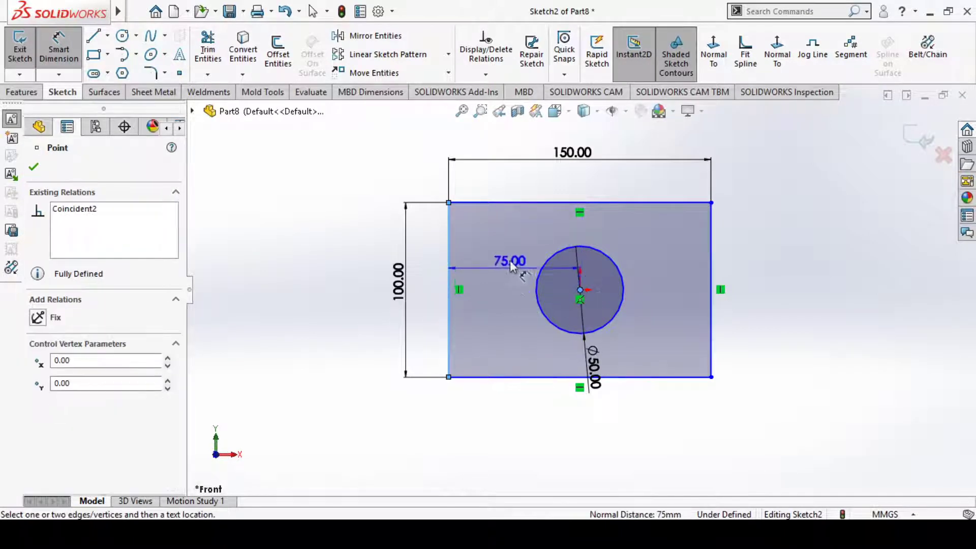
{"action": "left_click", "coordinate": [511, 234]}
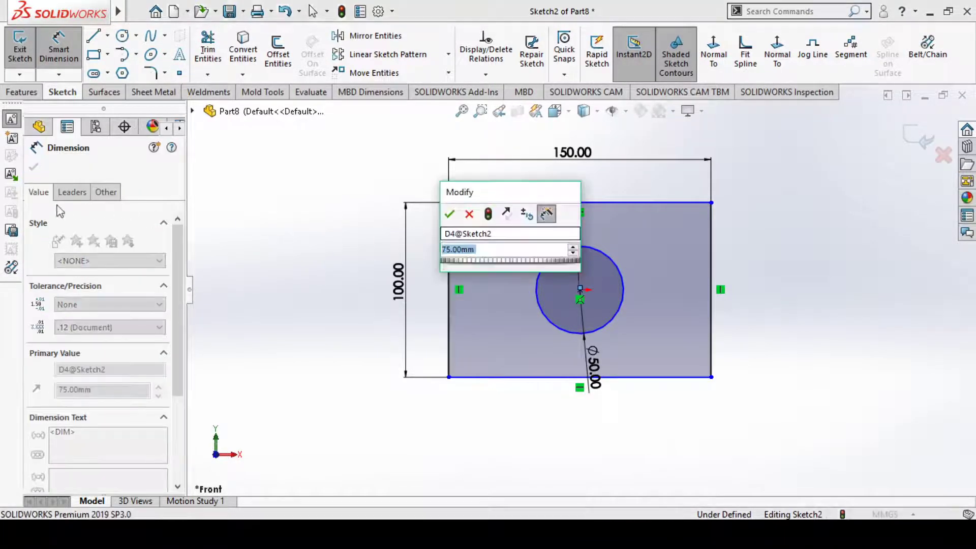
{"action": "left_click", "coordinate": [449, 215]}
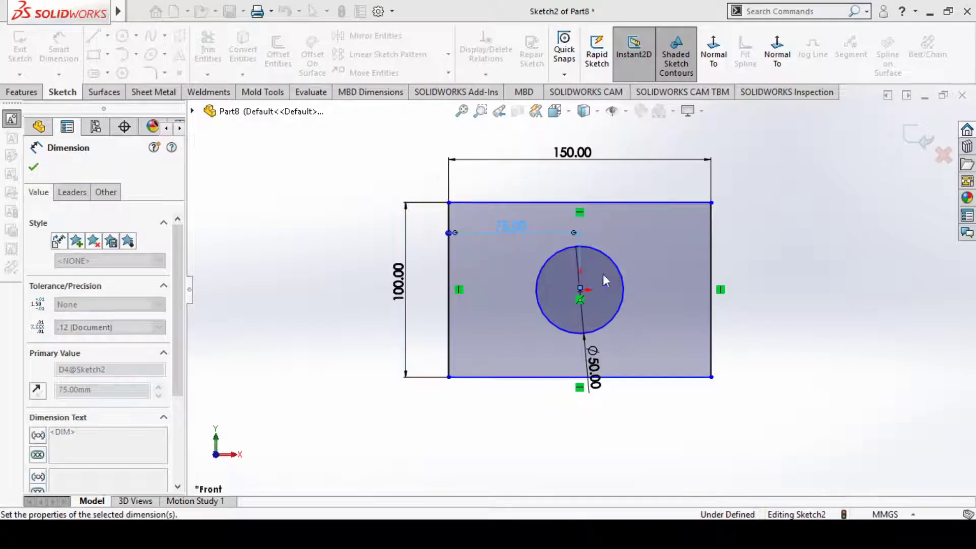
{"action": "key", "text": "Escape"}
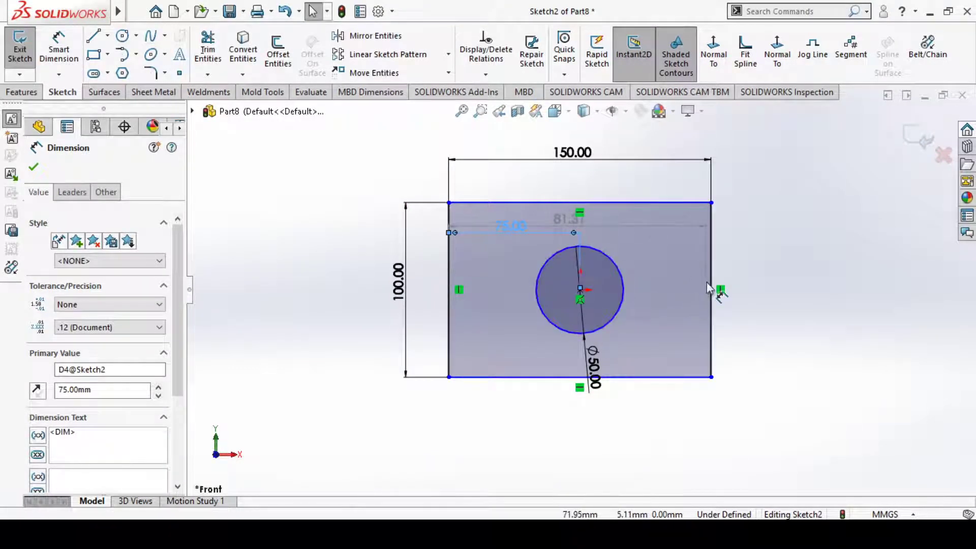
Step: Remove the over-defining dimension and dimension the centre 50 mm from the top edge
{"action": "left_click", "coordinate": [601, 204]}
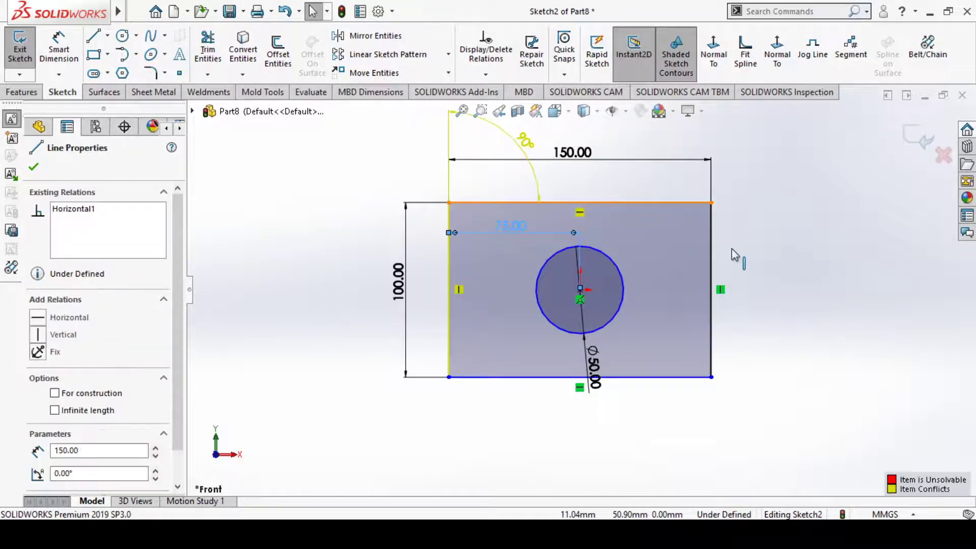
{"action": "key", "text": "Delete"}
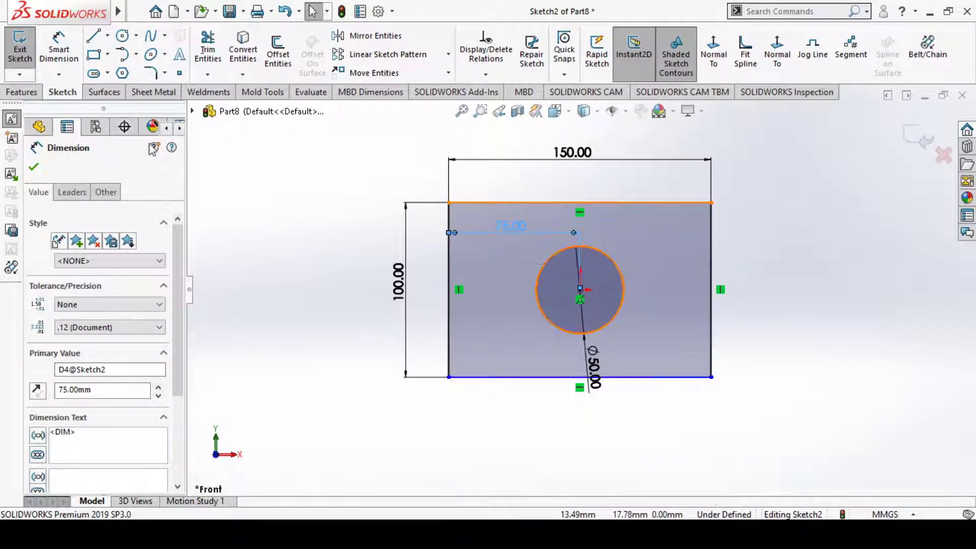
{"action": "key", "text": "Escape"}
{"action": "left_click", "coordinate": [58, 48]}
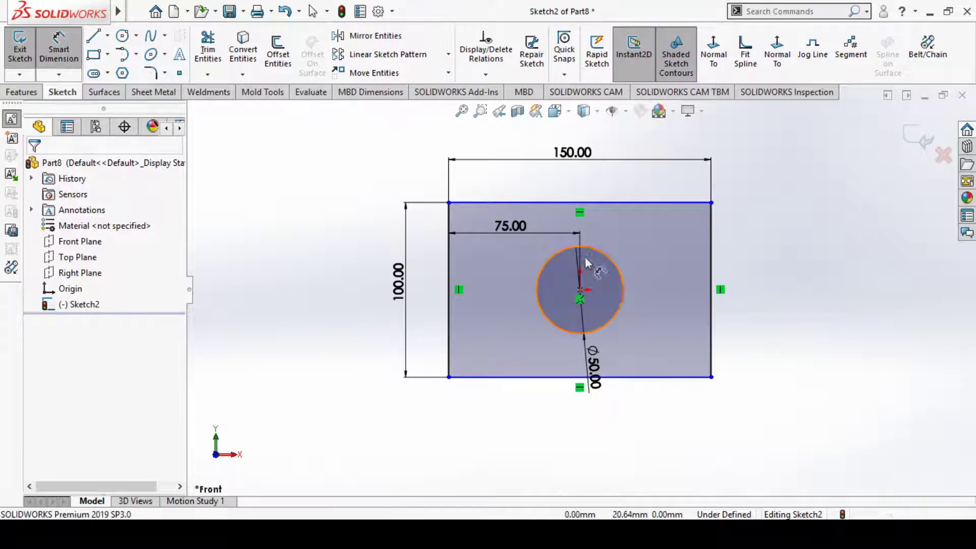
{"action": "left_click", "coordinate": [580, 290]}
{"action": "left_click", "coordinate": [625, 203]}
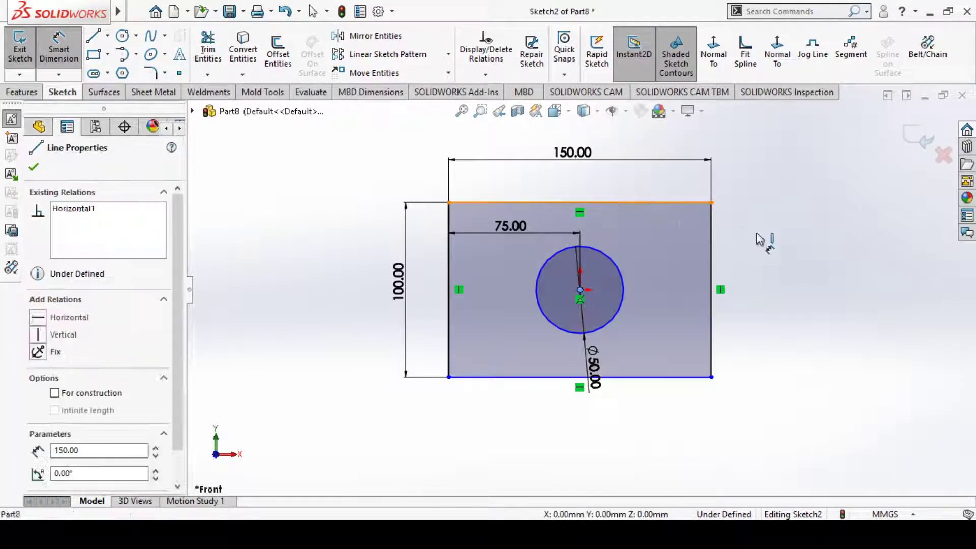
{"action": "left_click", "coordinate": [785, 251]}
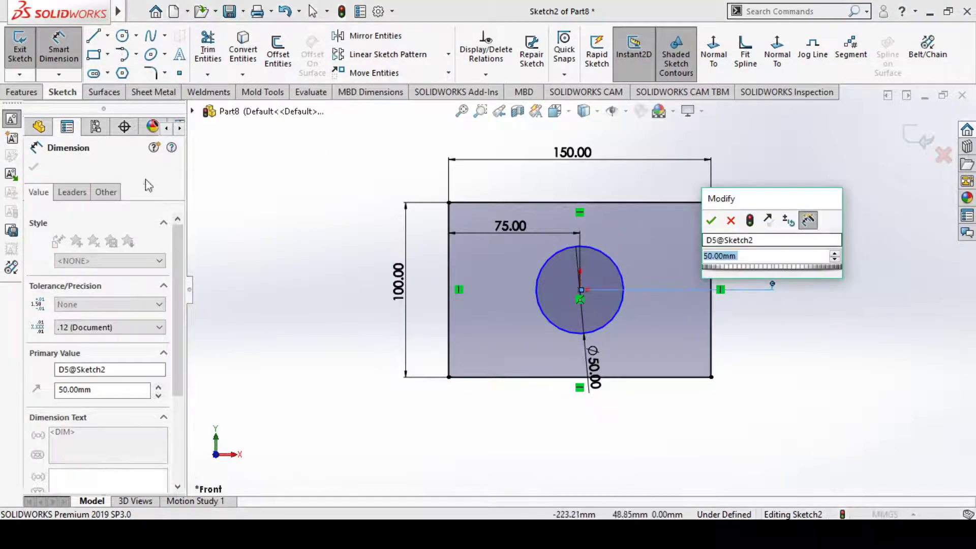
{"action": "left_click", "coordinate": [711, 220]}
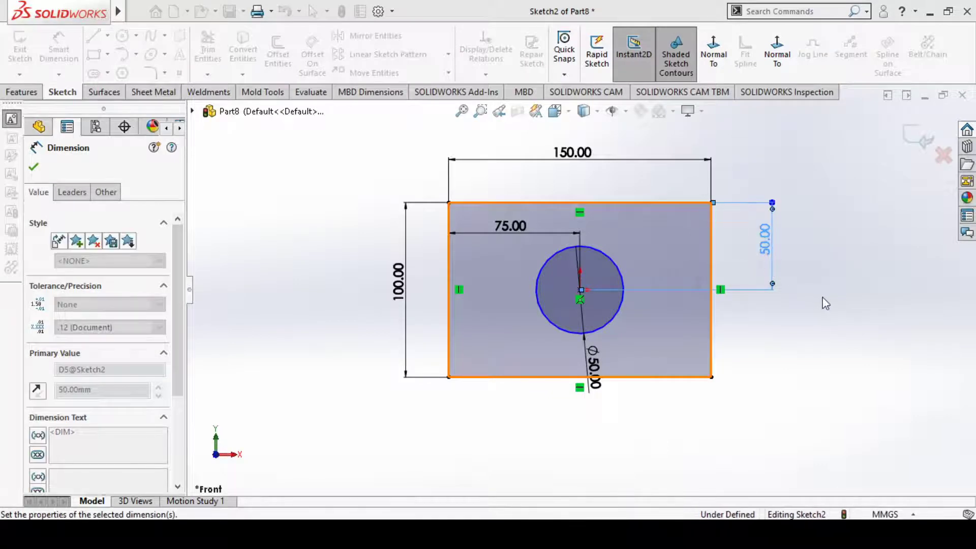
{"action": "key", "text": "Escape"}
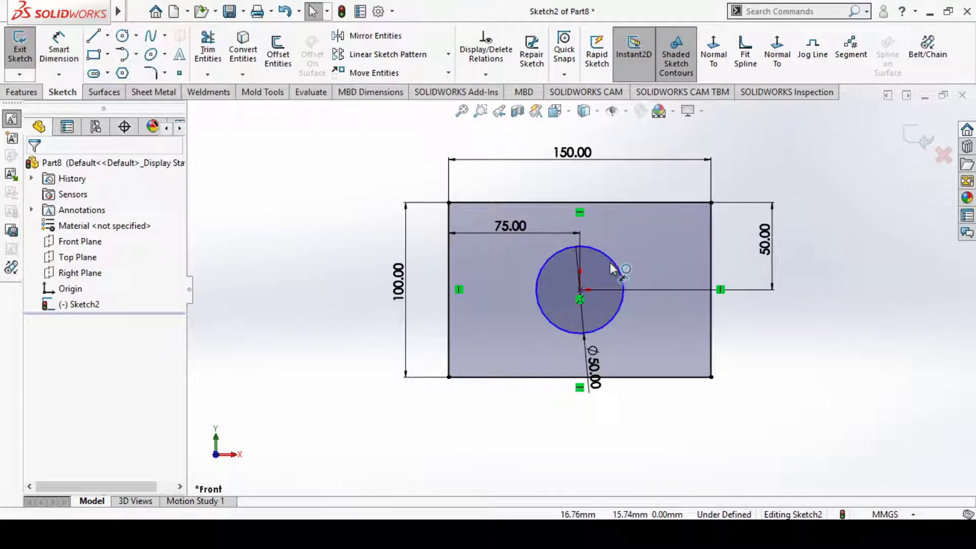
Step: Add a Concentric relation between the circle and its centre point
{"action": "left_click", "coordinate": [617, 271]}
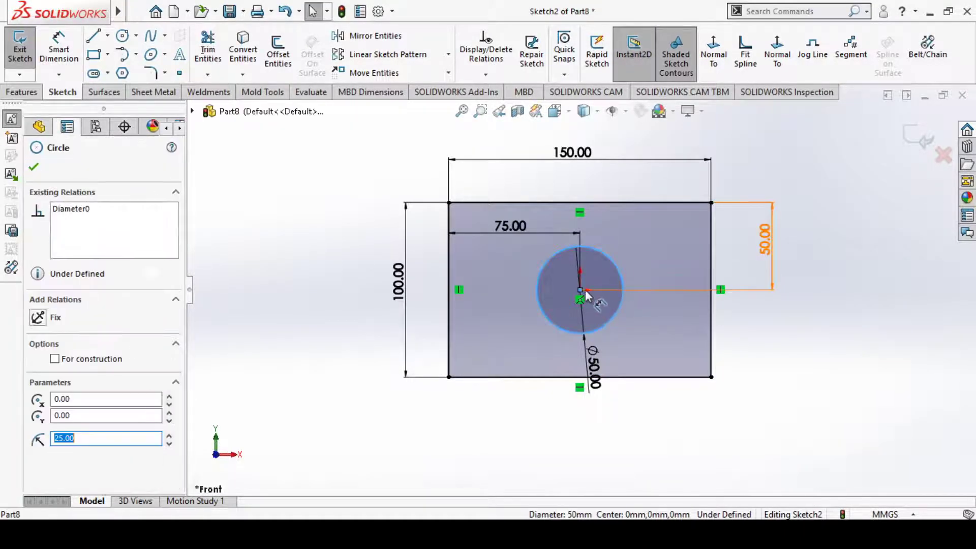
{"action": "left_click", "coordinate": [579, 300], "text": "ctrl"}
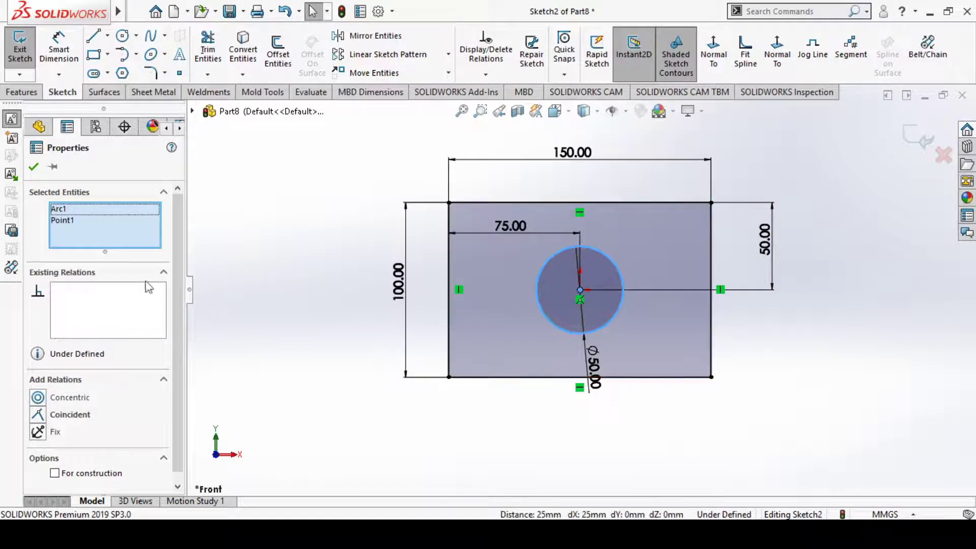
{"action": "left_click", "coordinate": [39, 398]}
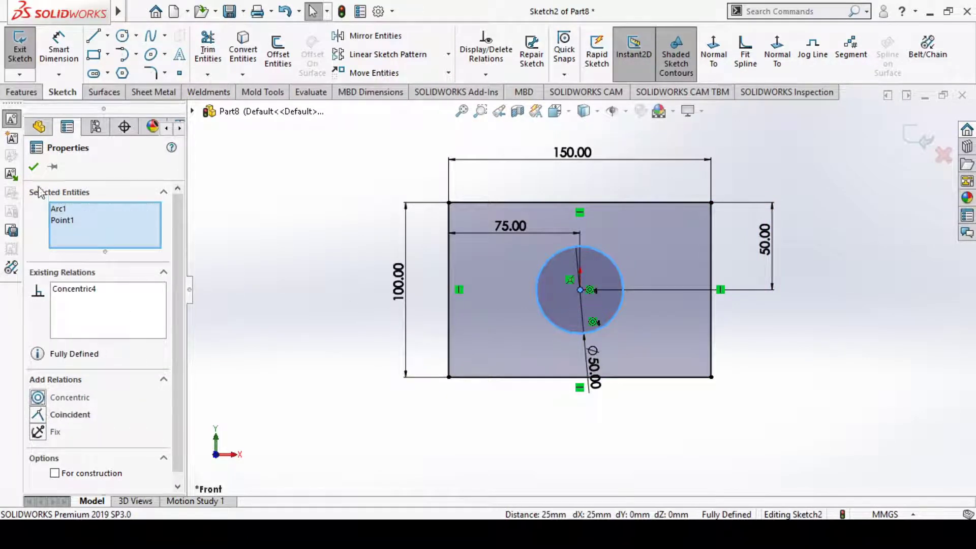
{"action": "left_click", "coordinate": [33, 167]}
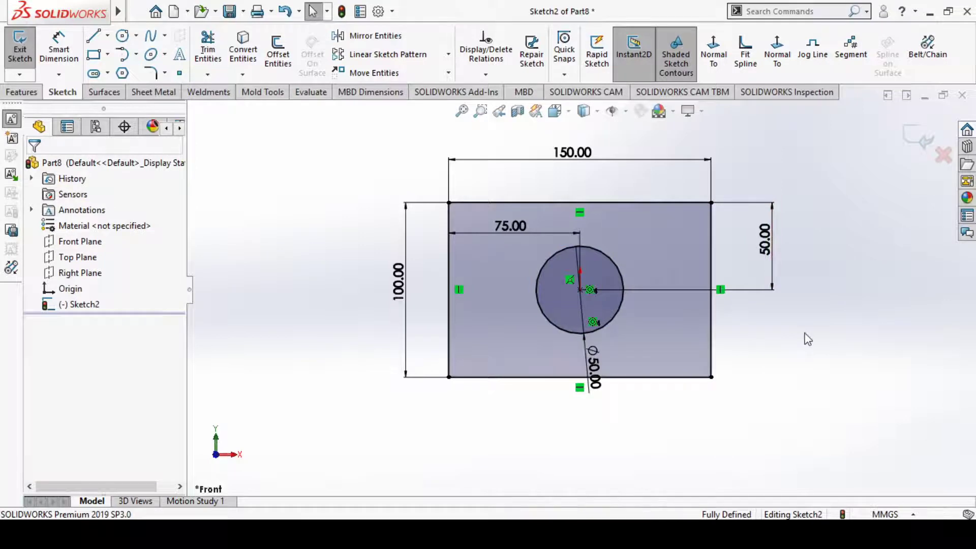
Step: Move the Ø50 diameter dimension to a diagonal position and box-select the whole sketch
{"action": "key", "text": "f"}
{"action": "left_click_drag", "start_coordinate": [589, 356], "coordinate": [634, 332]}
{"action": "left_click", "coordinate": [774, 331]}
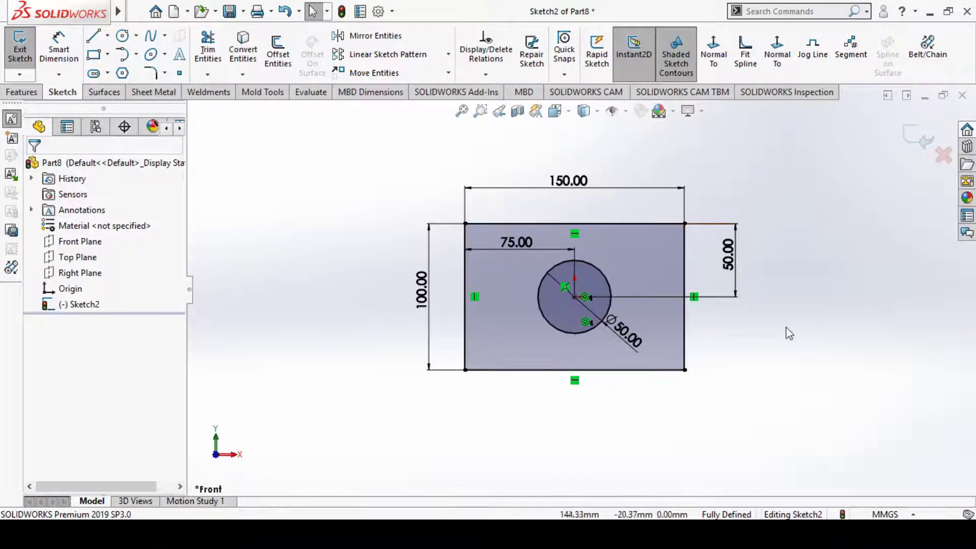
{"action": "mouse_move", "coordinate": [340, 145]}
{"action": "left_mouse_down"}
{"action": "mouse_move", "coordinate": [788, 454]}
{"action": "mouse_move", "coordinate": [822, 455]}
{"action": "left_mouse_up"}
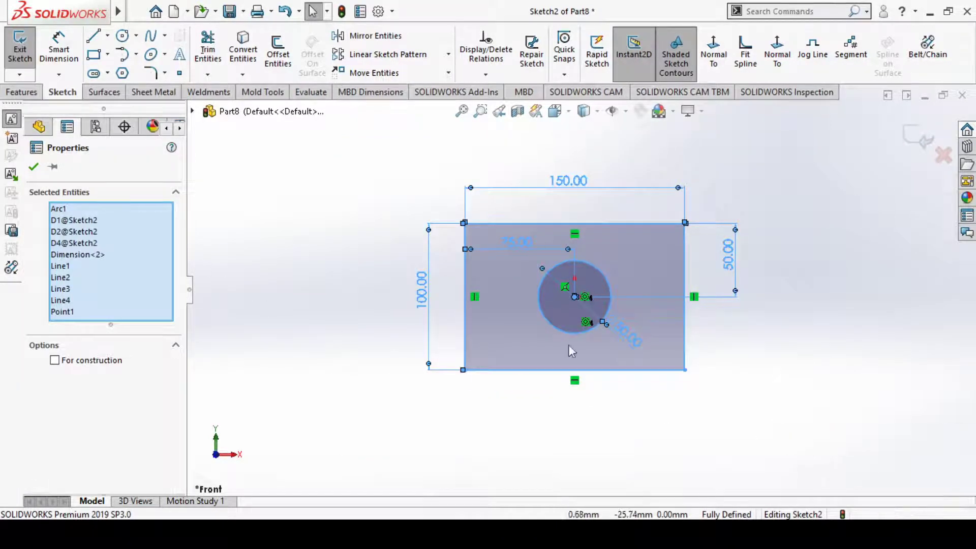
{"action": "left_click", "coordinate": [791, 256]}
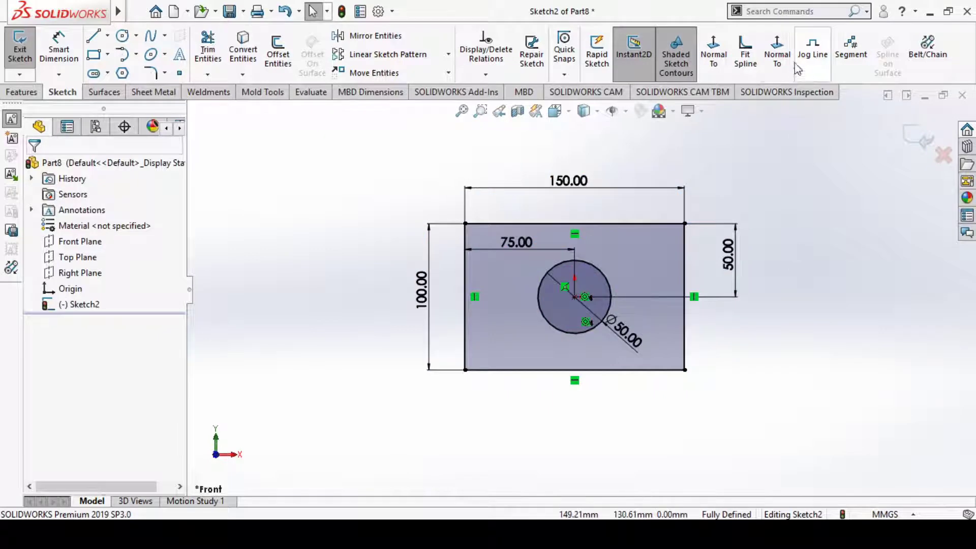
{"action": "left_click", "coordinate": [775, 11]}
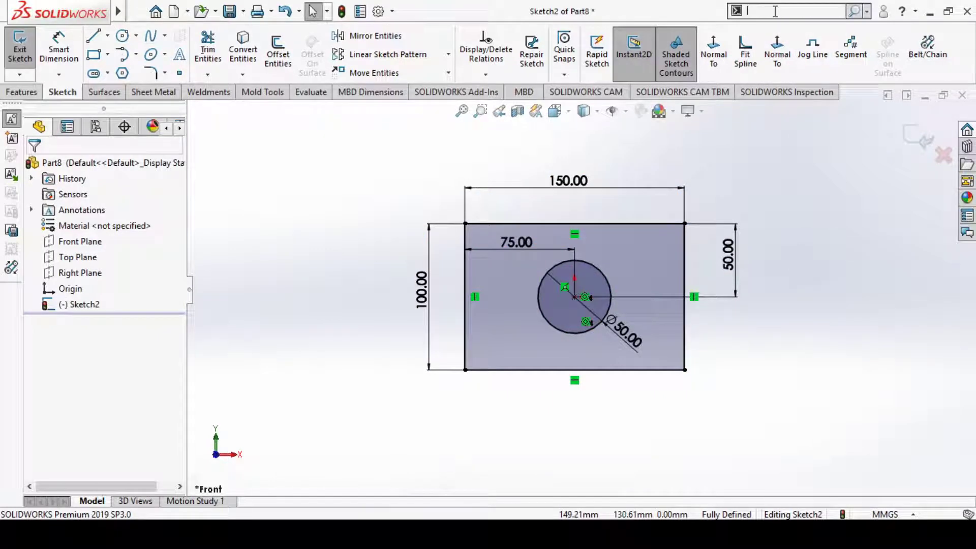
Step: Search 'block' to show the Blocks commands, then box-select the entire sketch
{"action": "type", "text": "block"}
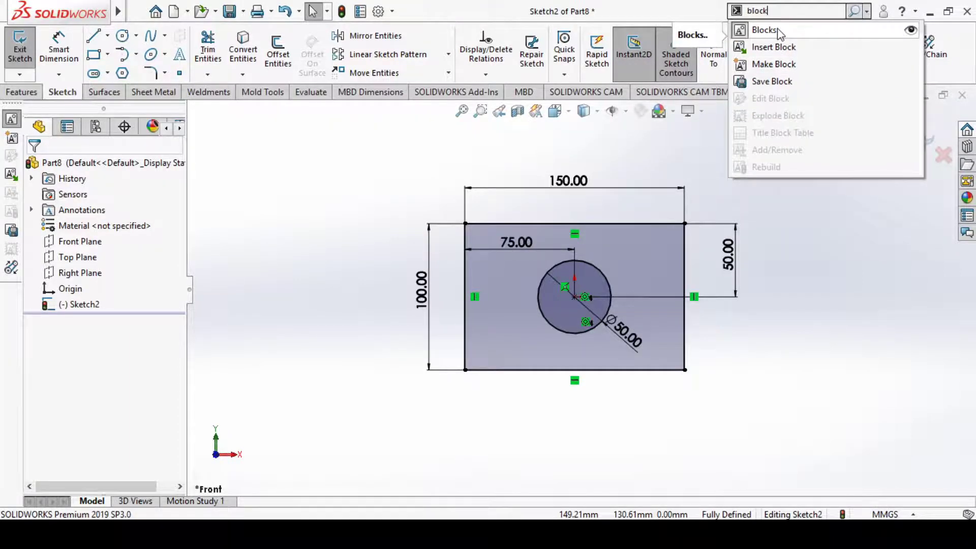
{"action": "left_click", "coordinate": [779, 32]}
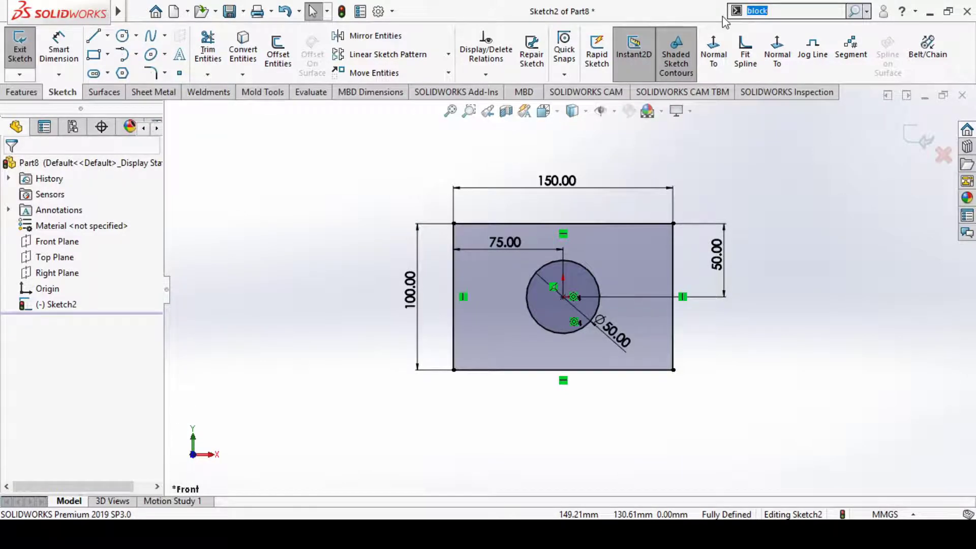
{"action": "left_click", "coordinate": [763, 11]}
{"action": "left_click", "coordinate": [765, 31]}
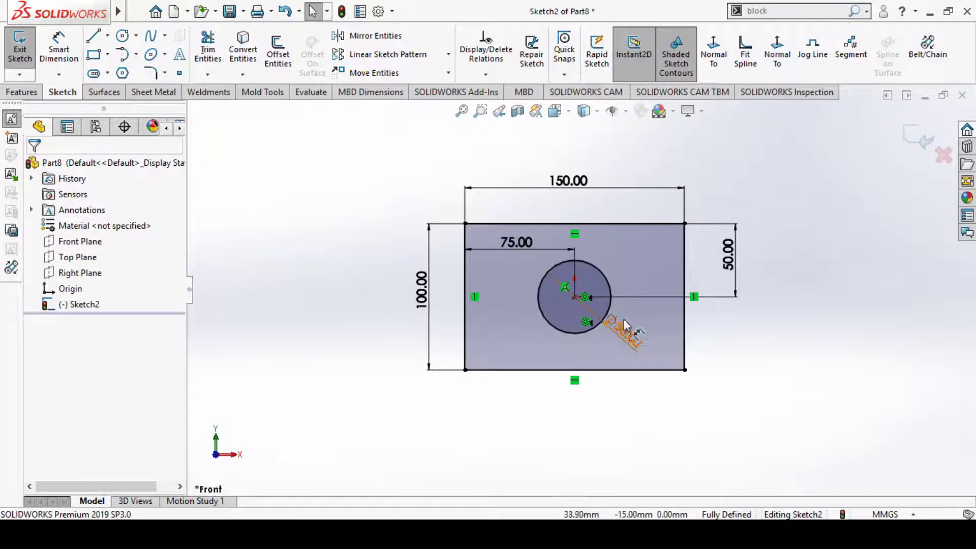
{"action": "mouse_move", "coordinate": [318, 152]}
{"action": "left_mouse_down"}
{"action": "mouse_move", "coordinate": [649, 410]}
{"action": "mouse_move", "coordinate": [795, 420]}
{"action": "mouse_move", "coordinate": [738, 431]}
{"action": "left_mouse_up"}
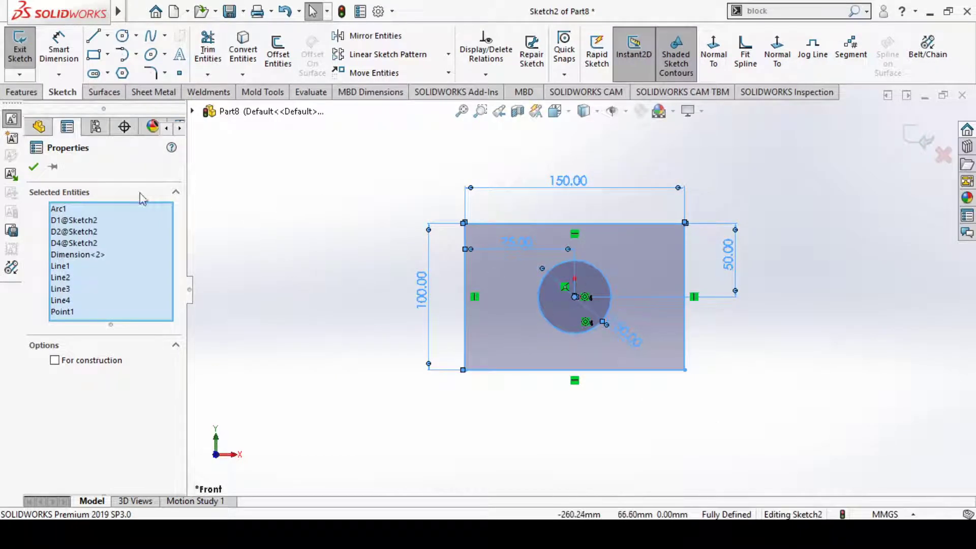
Step: Turn the selected geometry into block Block2-1 and exit the sketch
{"action": "left_click", "coordinate": [18, 138]}
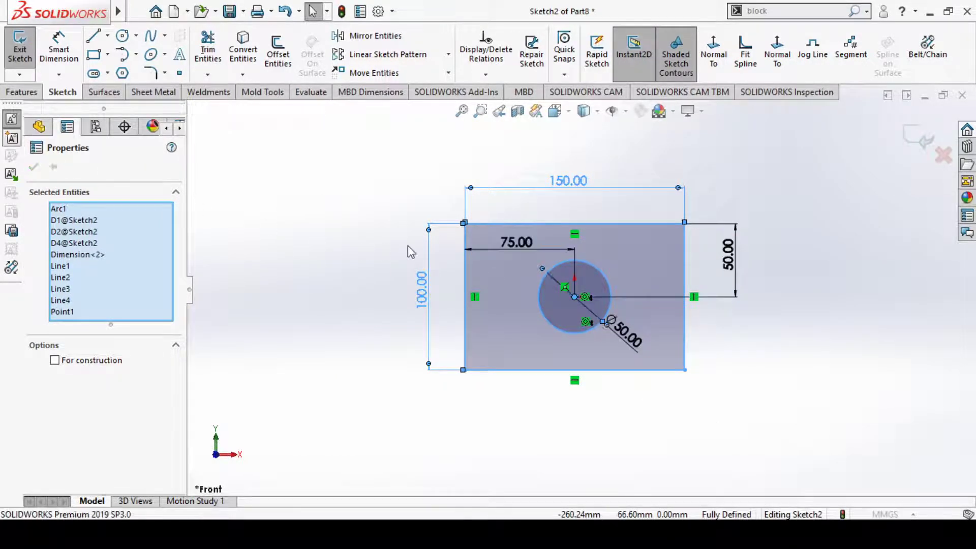
{"action": "left_click", "coordinate": [33, 168]}
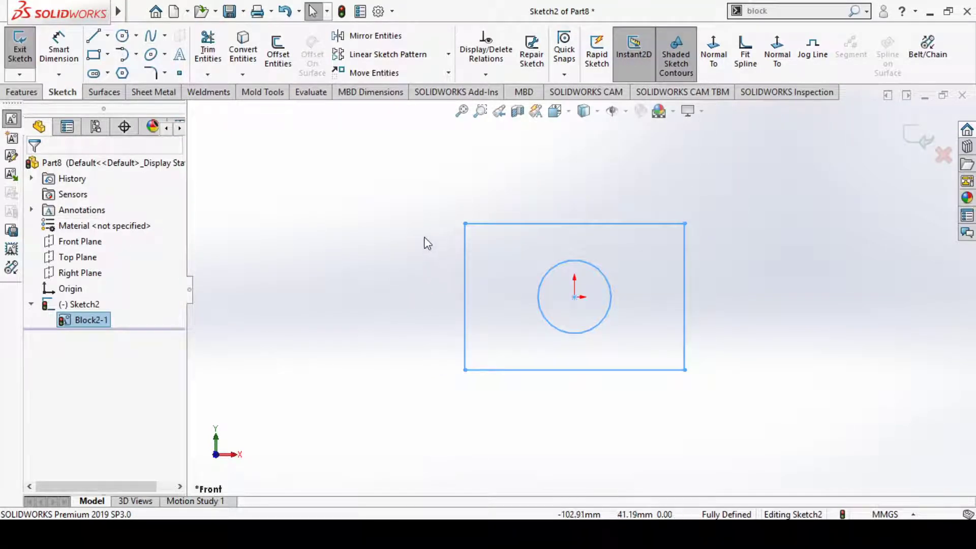
{"action": "left_click", "coordinate": [426, 242]}
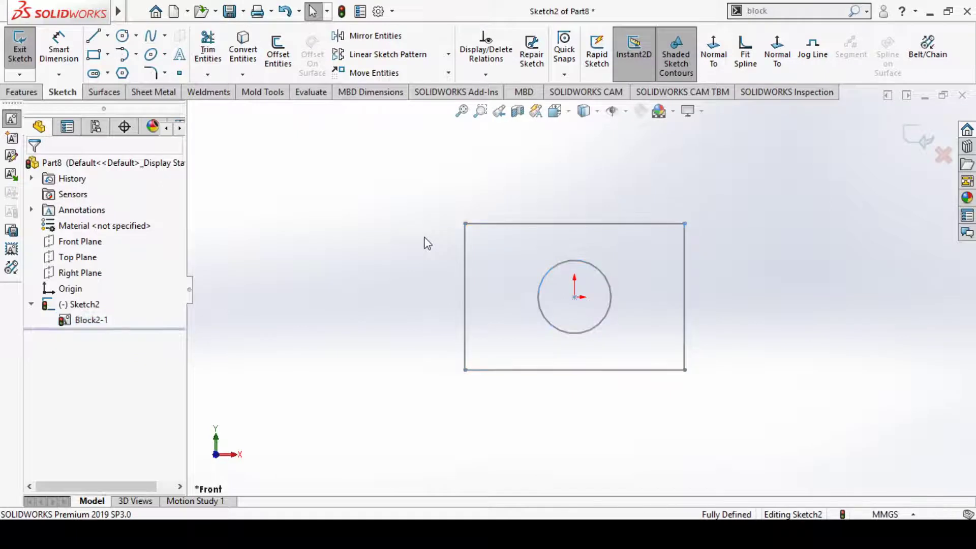
{"action": "left_click", "coordinate": [912, 141]}
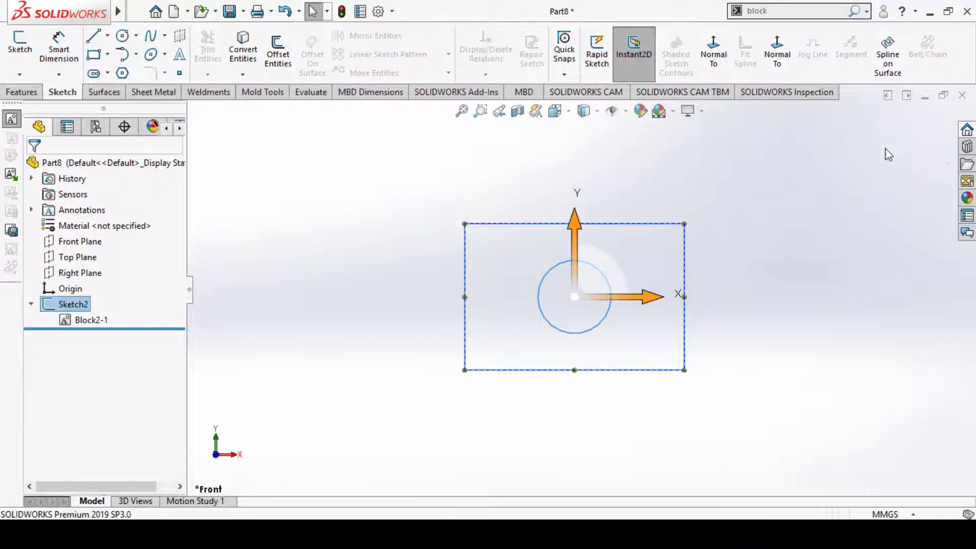
{"action": "left_click", "coordinate": [719, 184]}
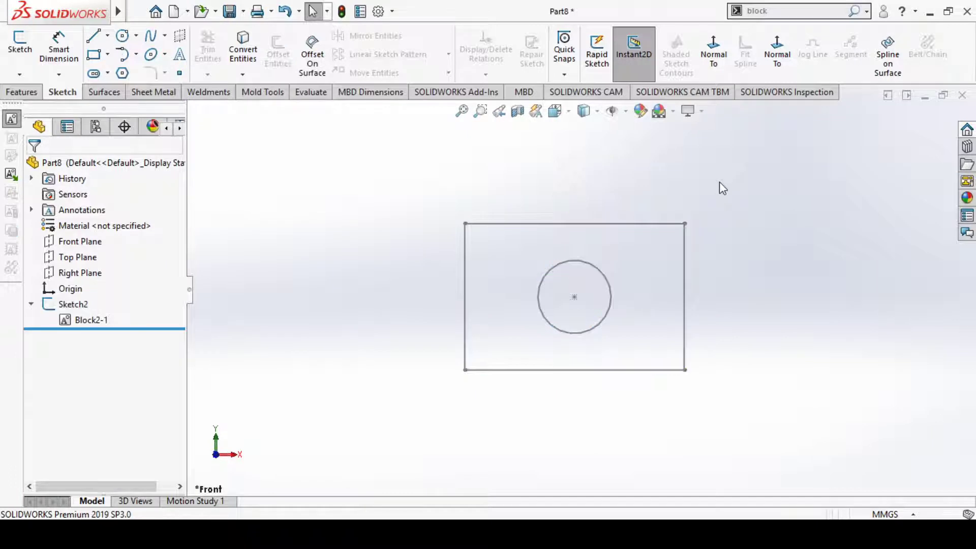
{"action": "mouse_move", "coordinate": [717, 213]}
{"action": "middle_mouse_down"}
{"action": "mouse_move", "coordinate": [698, 242]}
{"action": "mouse_move", "coordinate": [645, 235]}
{"action": "mouse_move", "coordinate": [658, 277]}
{"action": "mouse_move", "coordinate": [545, 302]}
{"action": "mouse_move", "coordinate": [540, 285]}
{"action": "mouse_move", "coordinate": [645, 283]}
{"action": "mouse_move", "coordinate": [665, 268]}
{"action": "mouse_move", "coordinate": [673, 283]}
{"action": "mouse_move", "coordinate": [717, 244]}
{"action": "mouse_move", "coordinate": [666, 309]}
{"action": "mouse_move", "coordinate": [675, 303]}
{"action": "mouse_move", "coordinate": [664, 330]}
{"action": "middle_mouse_up"}
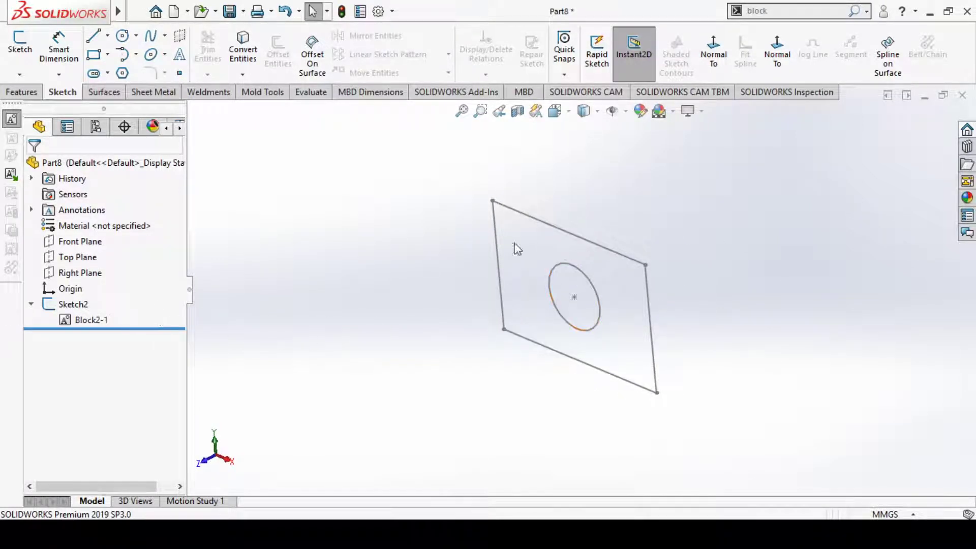
{"action": "left_click", "coordinate": [21, 92]}
Step: Extrude the region between rectangle and circle 40 mm as a solid Boss-Extrude2
{"action": "left_click", "coordinate": [39, 59]}
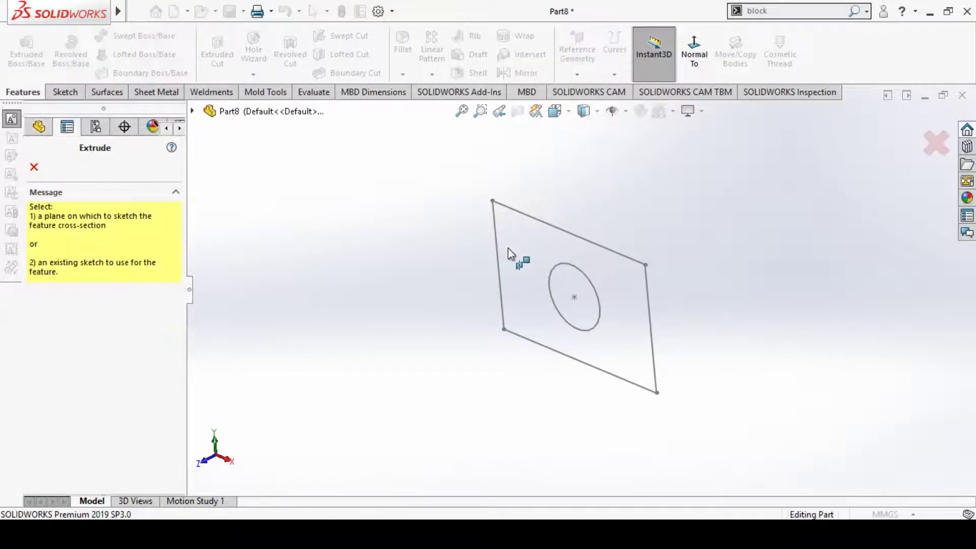
{"action": "left_click", "coordinate": [526, 218]}
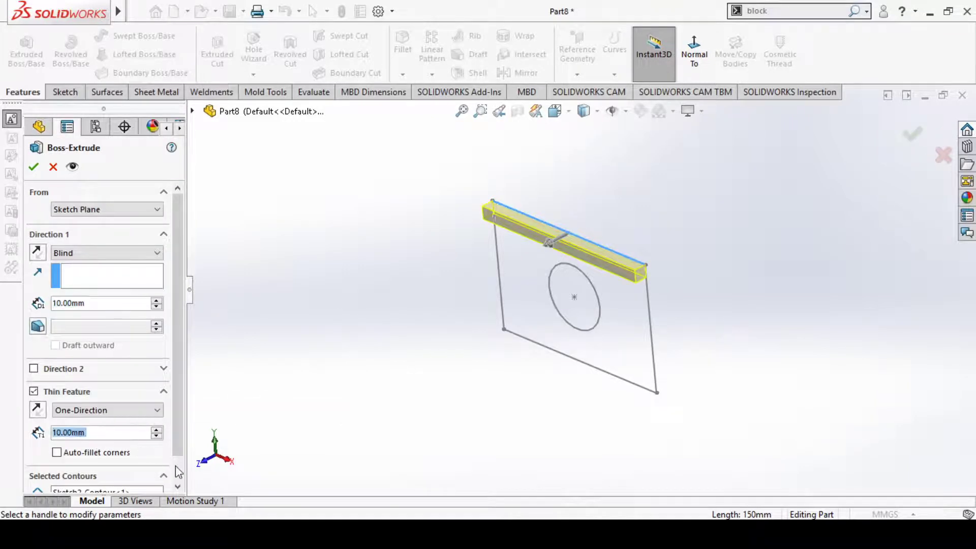
{"action": "scroll", "coordinate": [94, 447], "scroll_direction": "down", "scroll_amount": 1}
{"action": "left_click", "coordinate": [88, 469]}
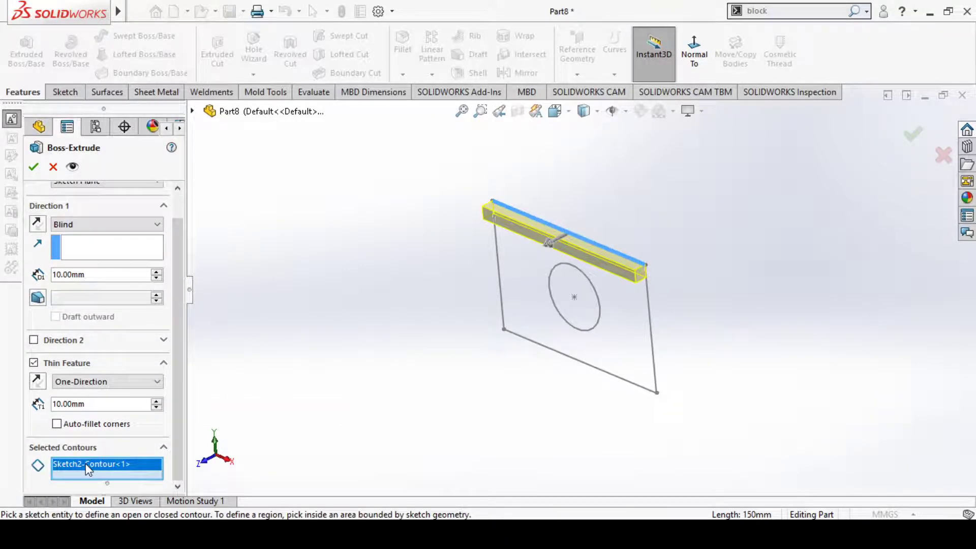
{"action": "key", "text": "Delete"}
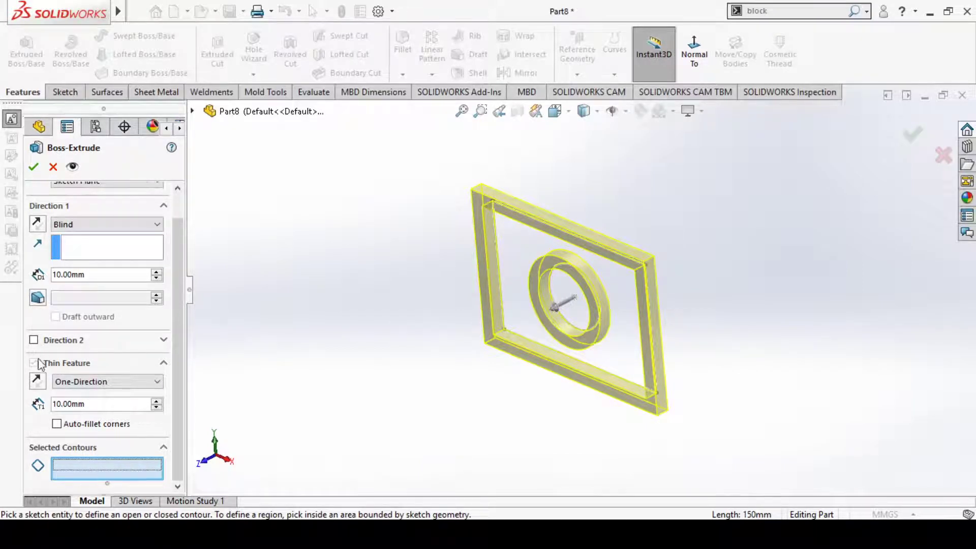
{"action": "scroll", "coordinate": [63, 300], "scroll_direction": "up", "scroll_amount": 1}
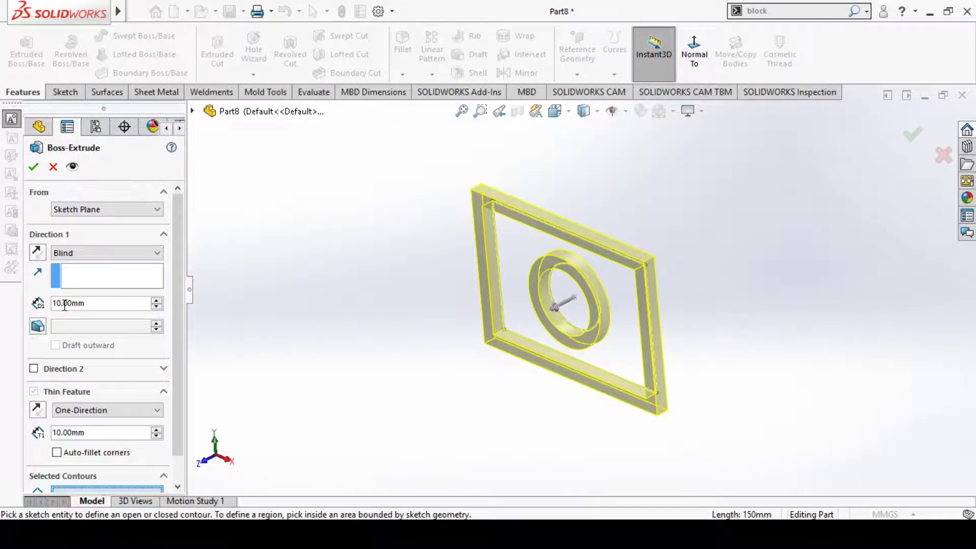
{"action": "left_click", "coordinate": [157, 300]}
{"action": "left_click", "coordinate": [157, 300]}
{"action": "left_click", "coordinate": [157, 301]}
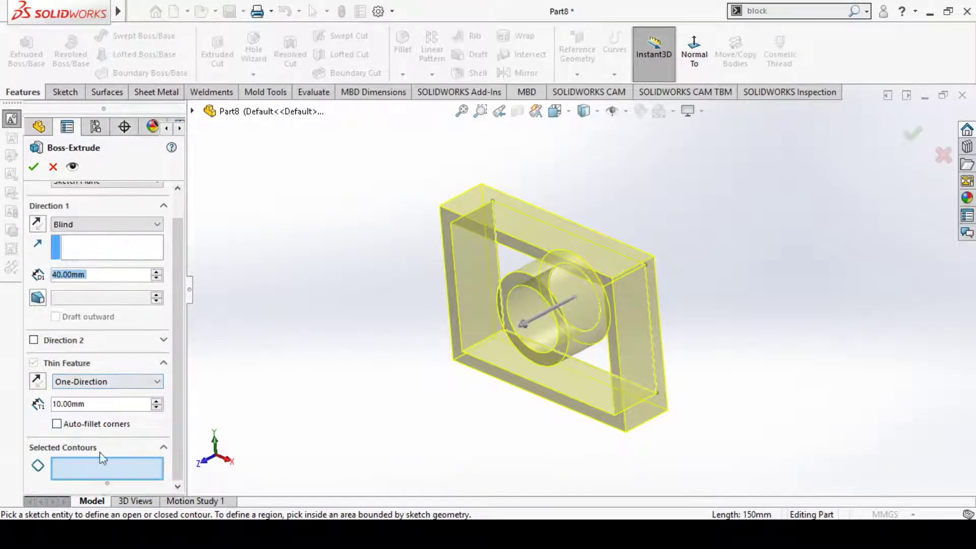
{"action": "left_click", "coordinate": [95, 466]}
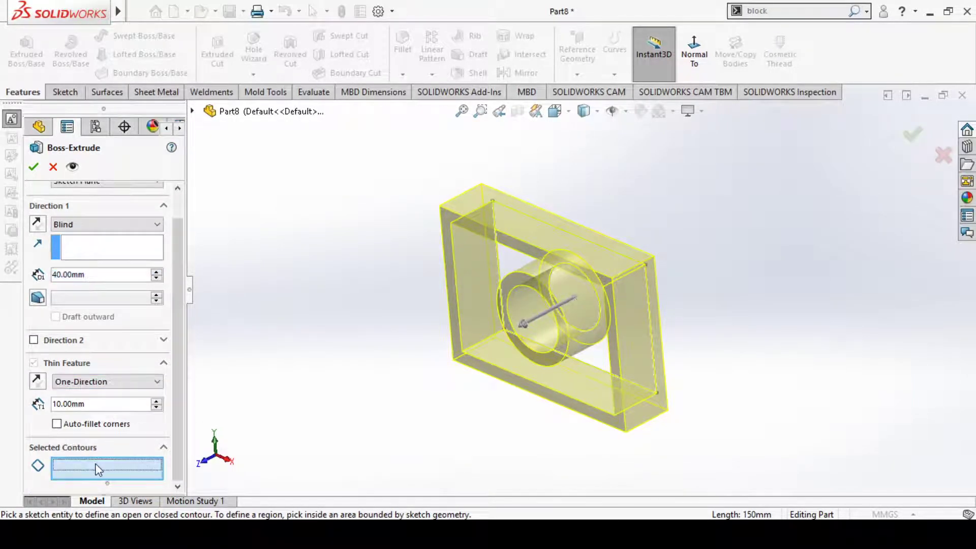
{"action": "left_click", "coordinate": [513, 257]}
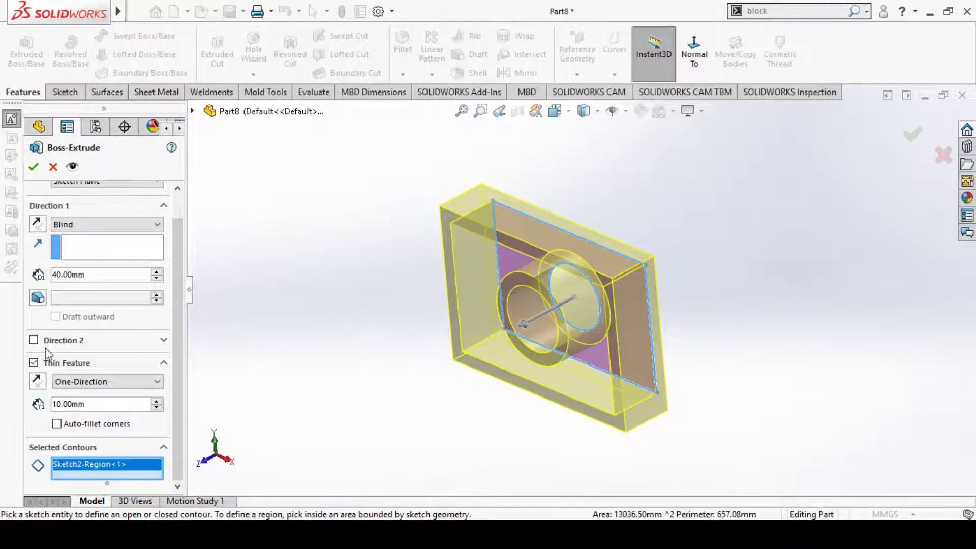
{"action": "left_click", "coordinate": [35, 365]}
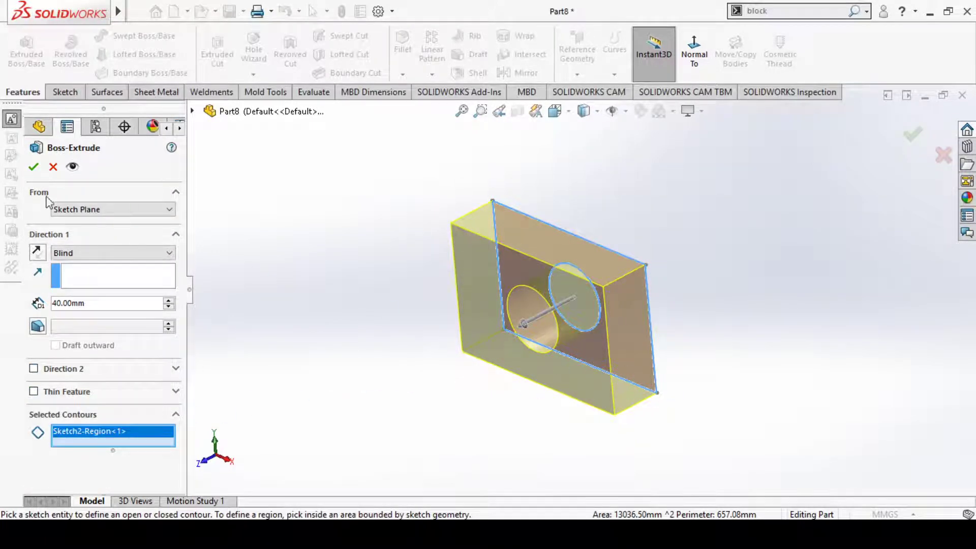
{"action": "left_click", "coordinate": [34, 167]}
{"action": "mouse_move", "coordinate": [773, 338]}
{"action": "middle_mouse_down"}
{"action": "mouse_move", "coordinate": [584, 340]}
{"action": "mouse_move", "coordinate": [422, 281]}
{"action": "mouse_move", "coordinate": [525, 326]}
{"action": "mouse_move", "coordinate": [679, 294]}
{"action": "mouse_move", "coordinate": [549, 401]}
{"action": "mouse_move", "coordinate": [579, 420]}
{"action": "middle_mouse_up"}
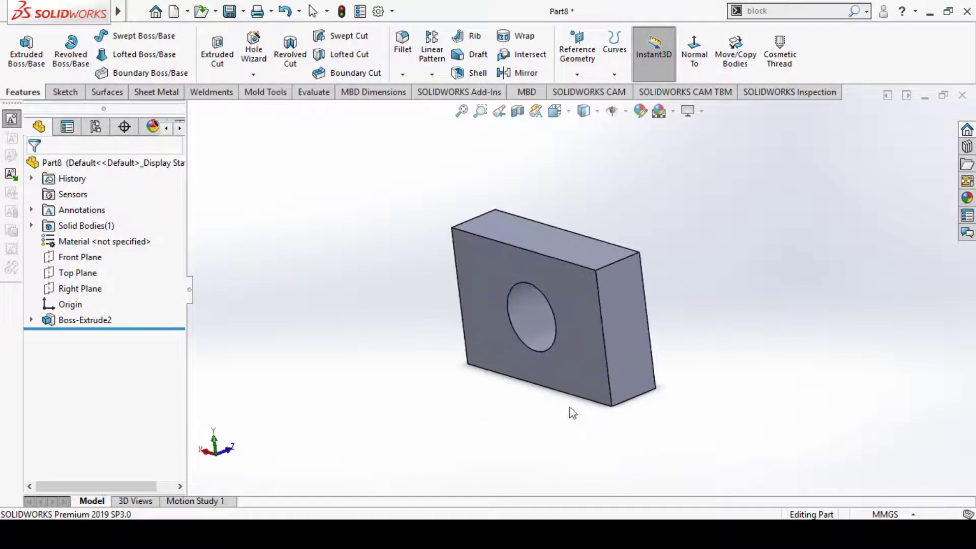
Step: Delete the Boss-Extrude2 feature from the part
{"action": "left_click", "coordinate": [66, 92]}
{"action": "left_click", "coordinate": [23, 92]}
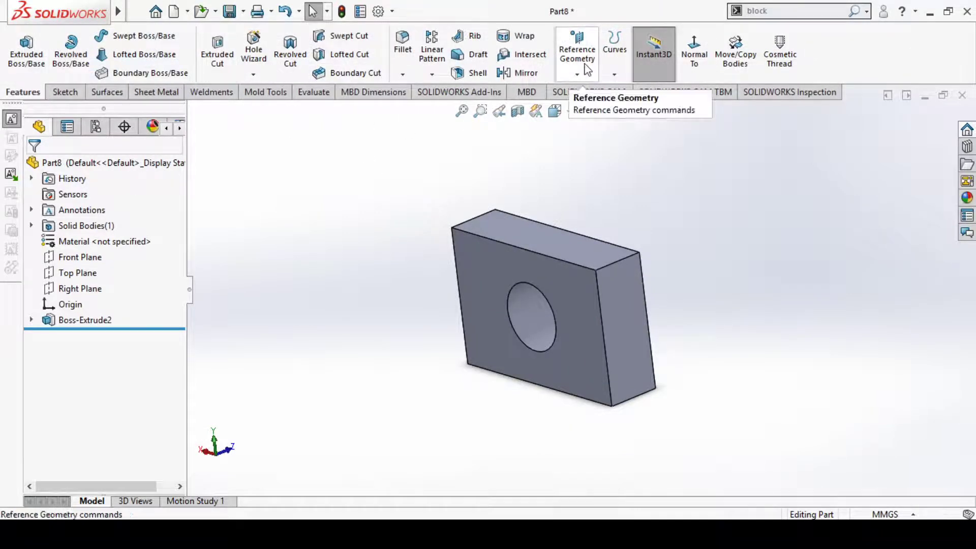
{"action": "left_click", "coordinate": [32, 320]}
{"action": "left_click", "coordinate": [67, 321]}
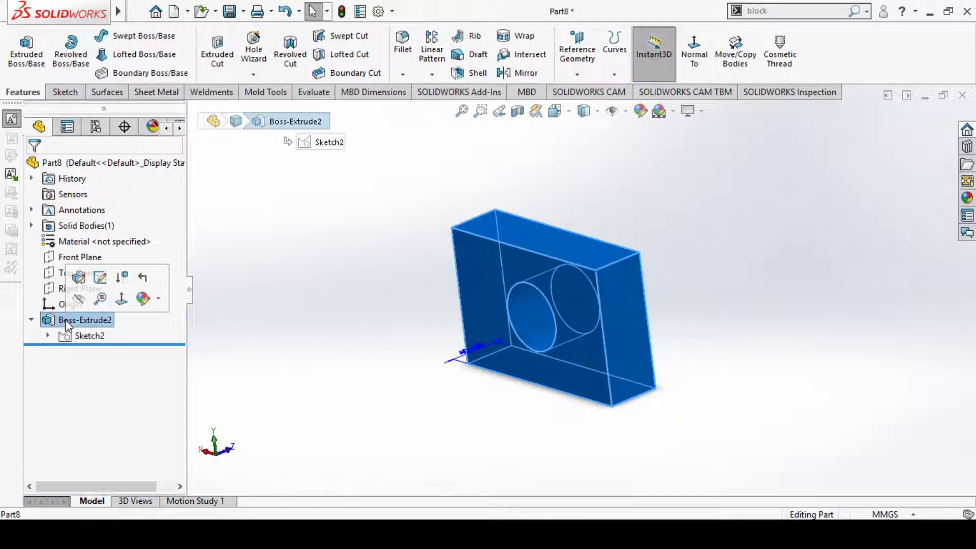
{"action": "key", "text": "Delete"}
{"action": "key", "text": "Return"}
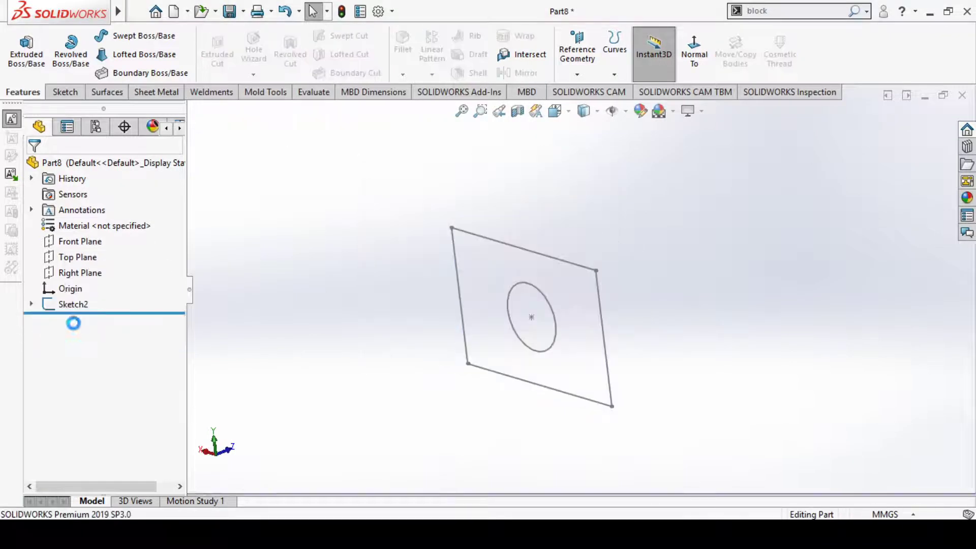
Step: Expand Sketch2 in the tree and select its Block2-1 instance
{"action": "left_click", "coordinate": [31, 304]}
{"action": "left_click", "coordinate": [72, 303]}
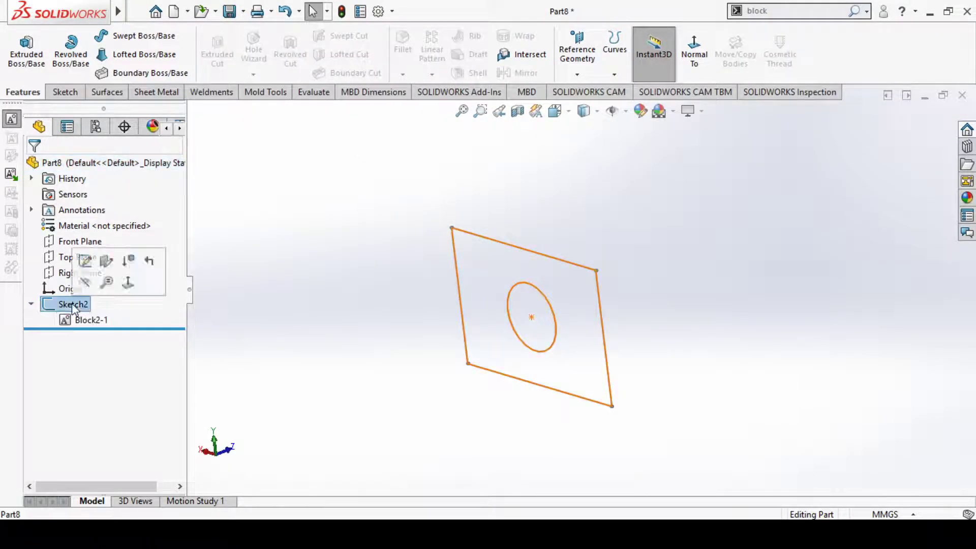
{"action": "left_click", "coordinate": [743, 326]}
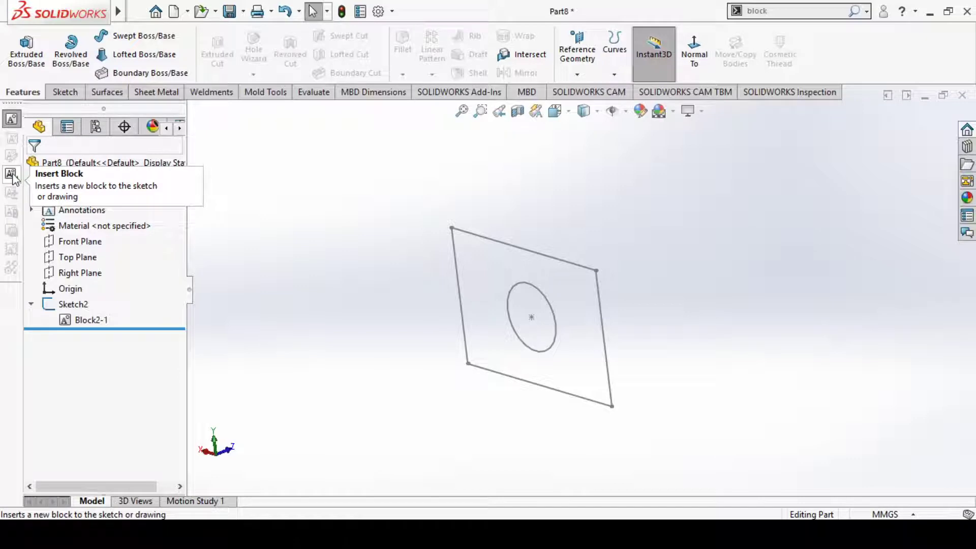
{"action": "left_click", "coordinate": [67, 325]}
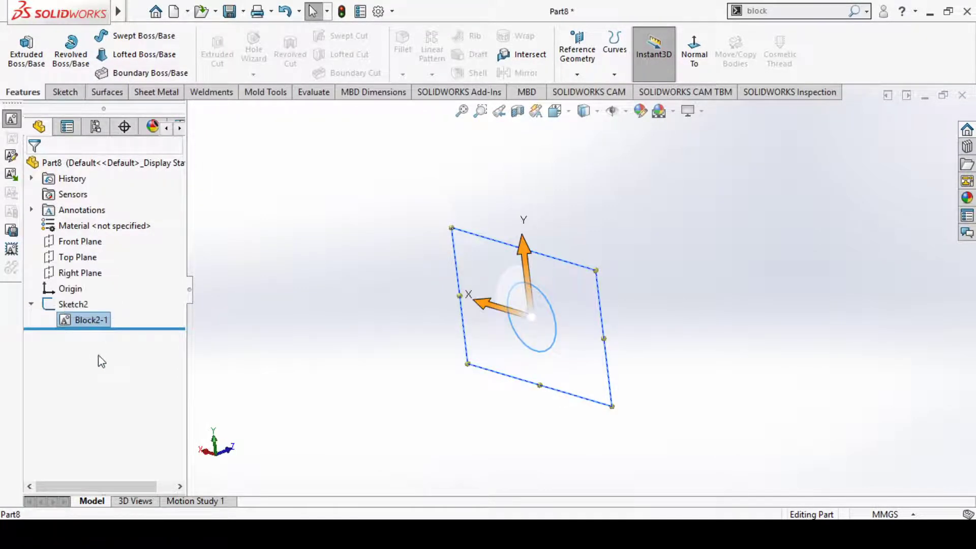
Step: Save Block2-1 as the block file 'block 3' in the Solidworks Tutorials folder
{"action": "left_click", "coordinate": [83, 321]}
{"action": "key", "text": "Escape"}
{"action": "right_click", "coordinate": [66, 321]}
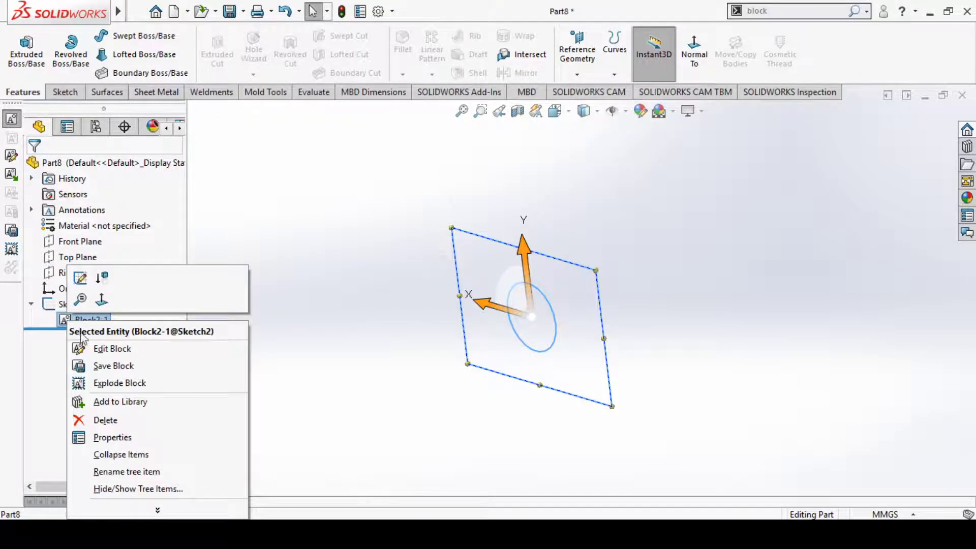
{"action": "left_click", "coordinate": [102, 365]}
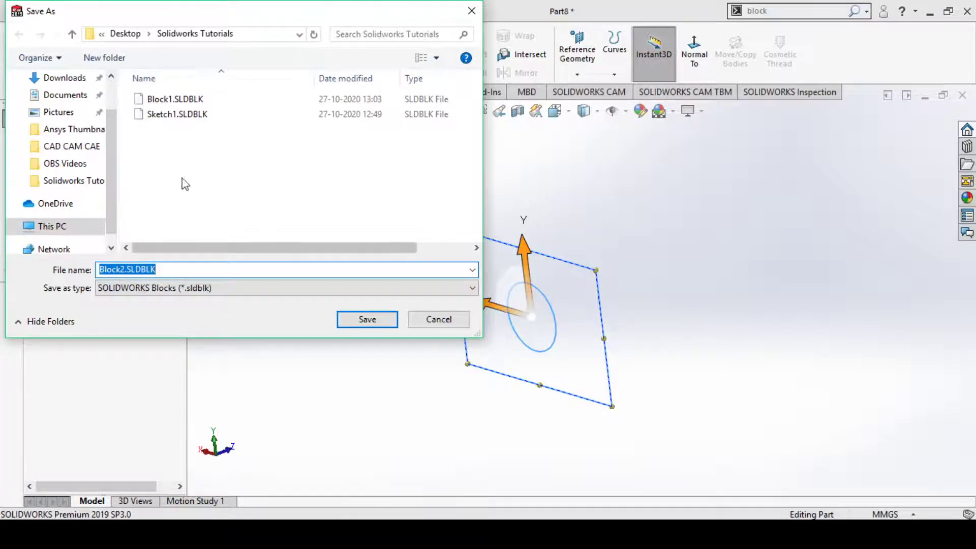
{"action": "left_click", "coordinate": [175, 100]}
{"action": "left_click", "coordinate": [184, 115]}
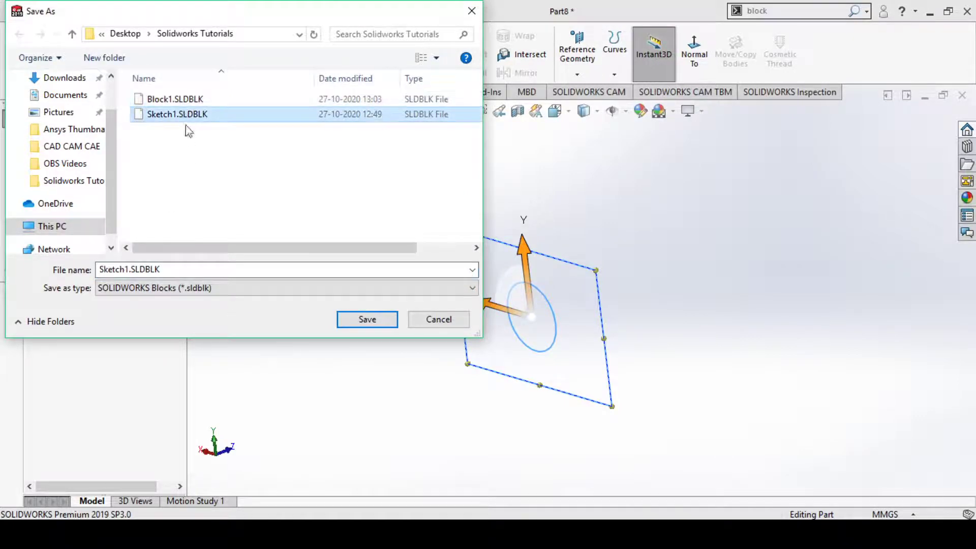
{"action": "double_click", "coordinate": [147, 268]}
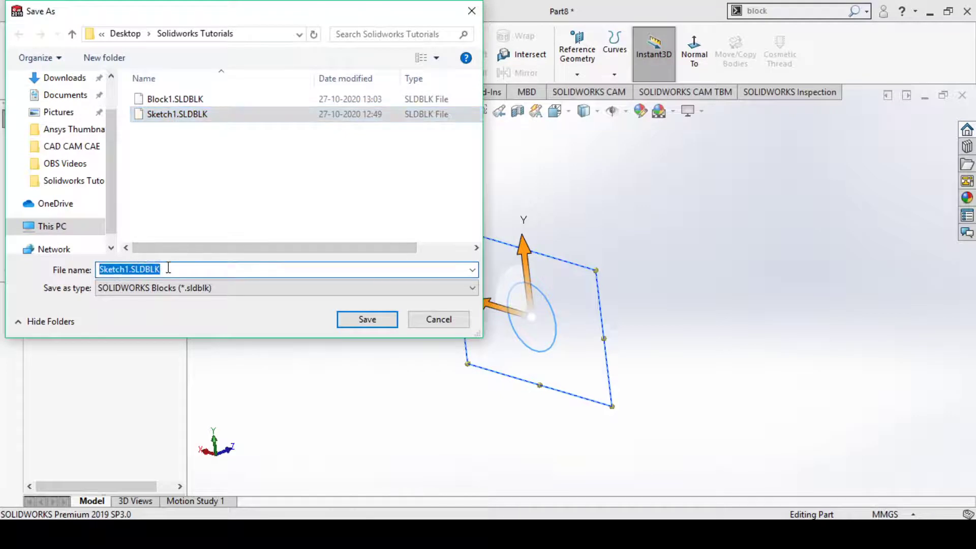
{"action": "type", "text": "b"}
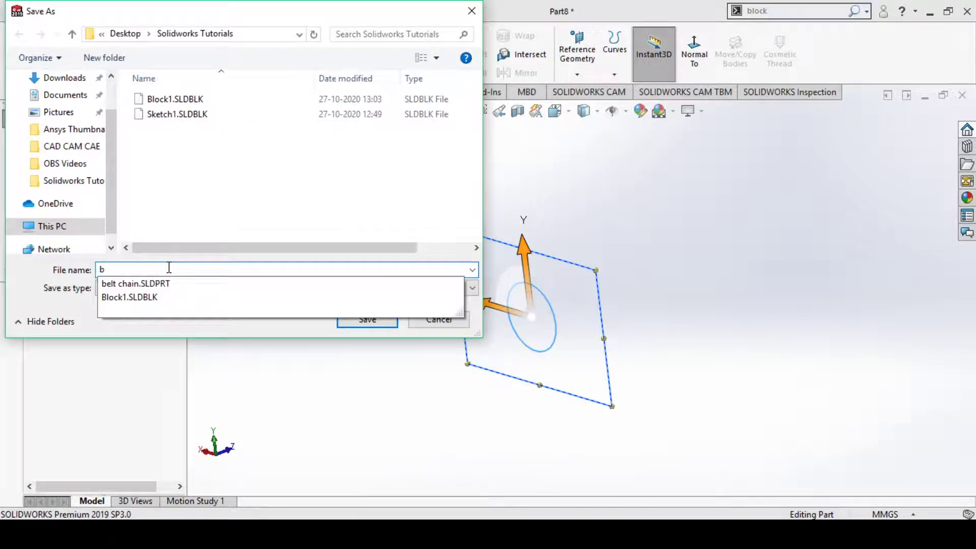
{"action": "type", "text": "lock"}
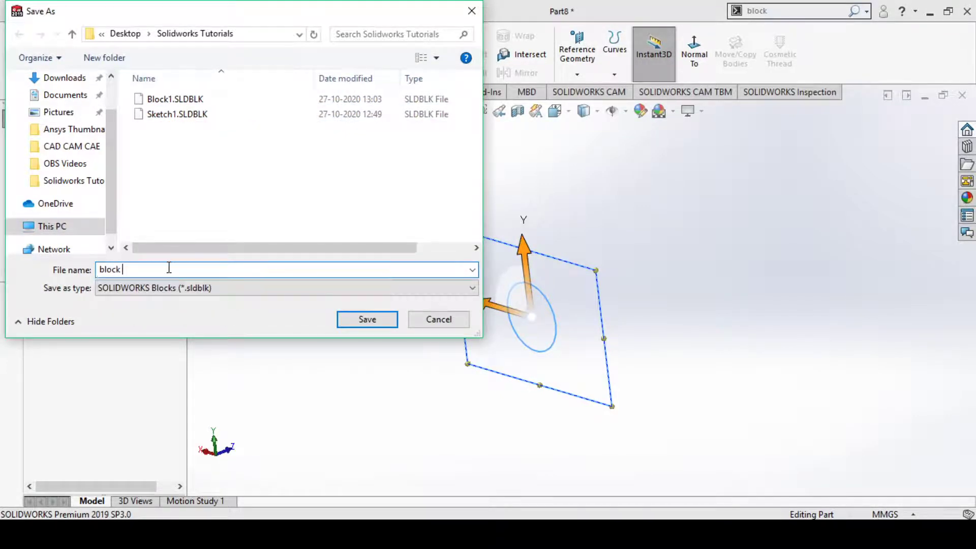
{"action": "key", "text": "Return"}
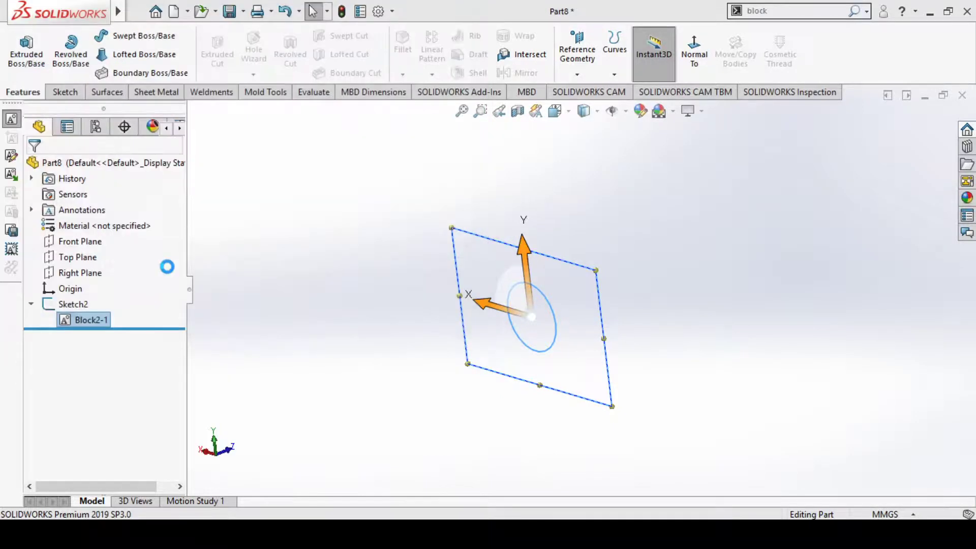
Step: Create a new part document with Ctrl+N and show the sketching tools
{"action": "left_click", "coordinate": [317, 255]}
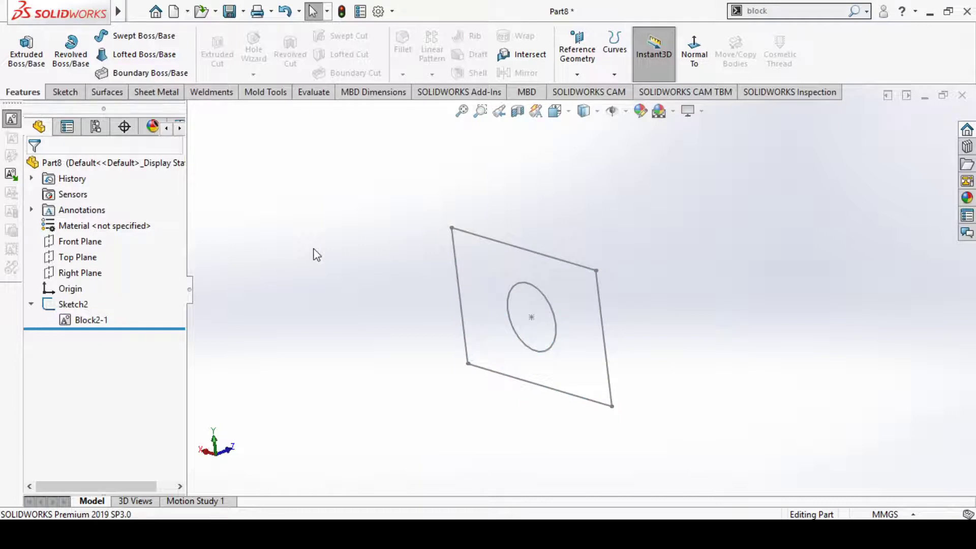
{"action": "key", "text": "ctrl+n"}
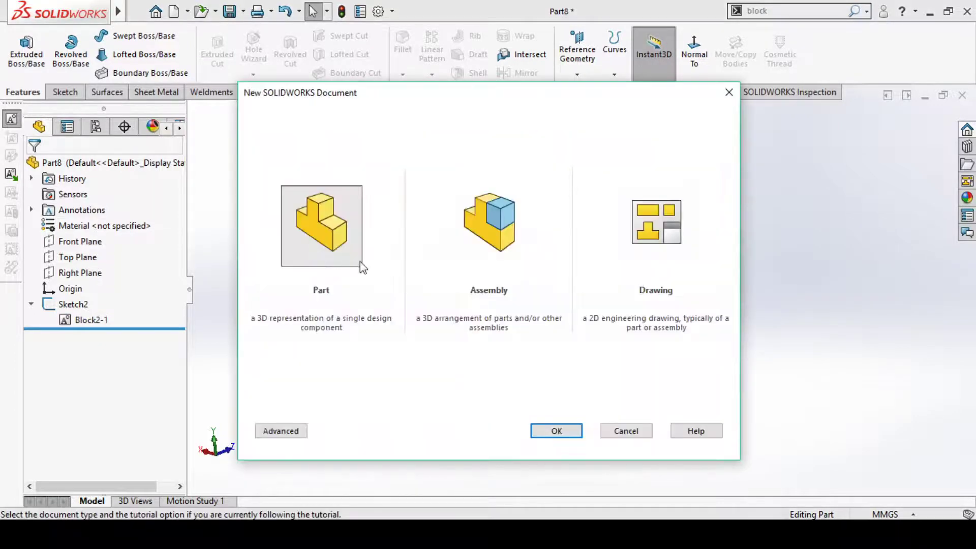
{"action": "left_click", "coordinate": [557, 429]}
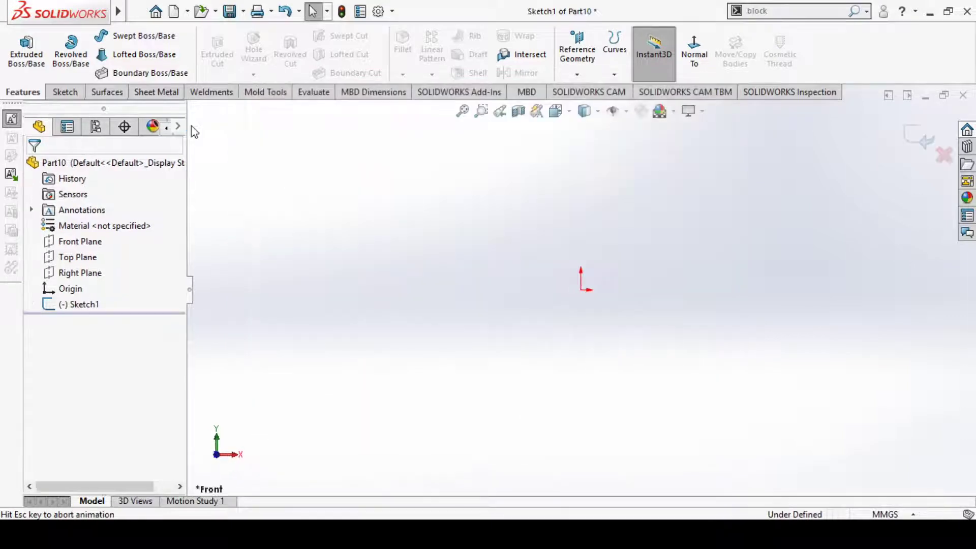
{"action": "left_click", "coordinate": [66, 93]}
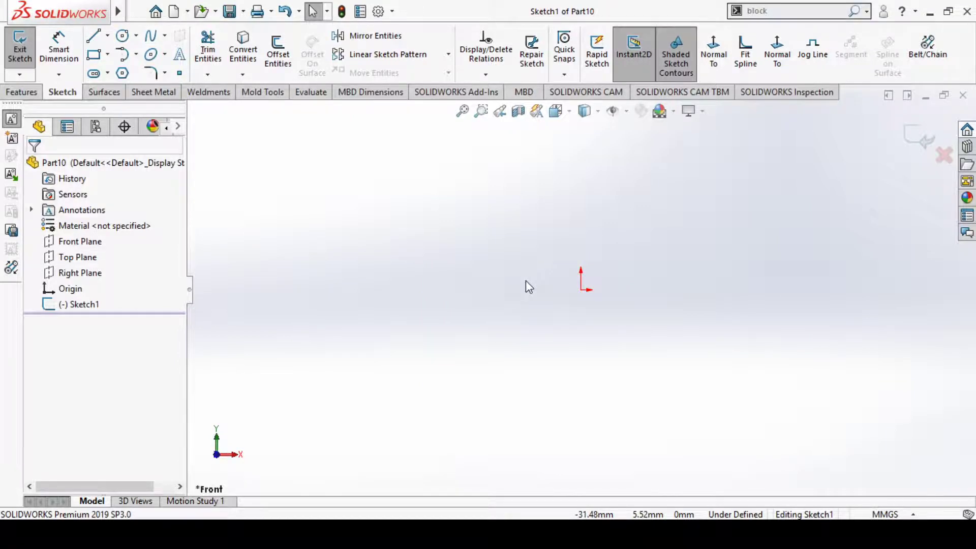
Step: Load block 3.SLDBLK from the Solidworks Tutorials folder for inserting
{"action": "left_click", "coordinate": [11, 174]}
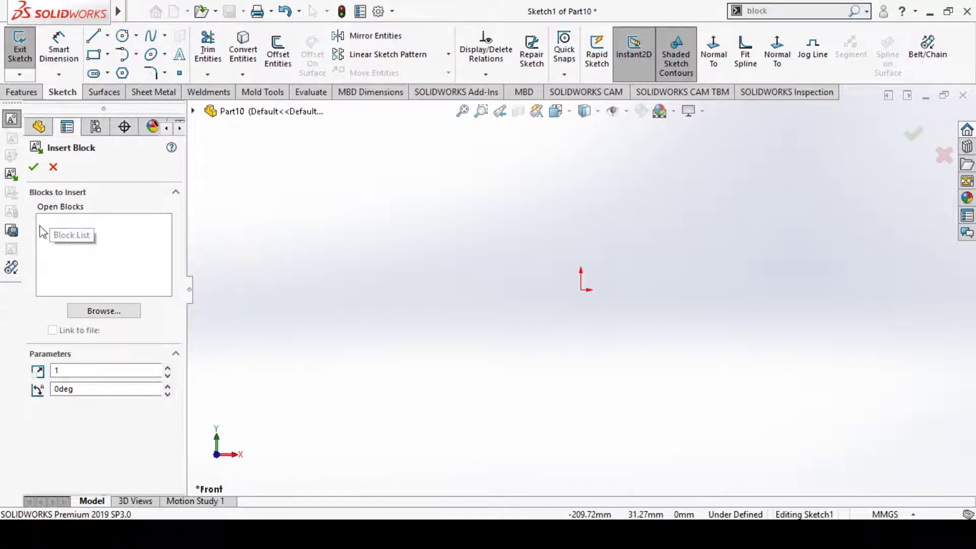
{"action": "left_click", "coordinate": [102, 312]}
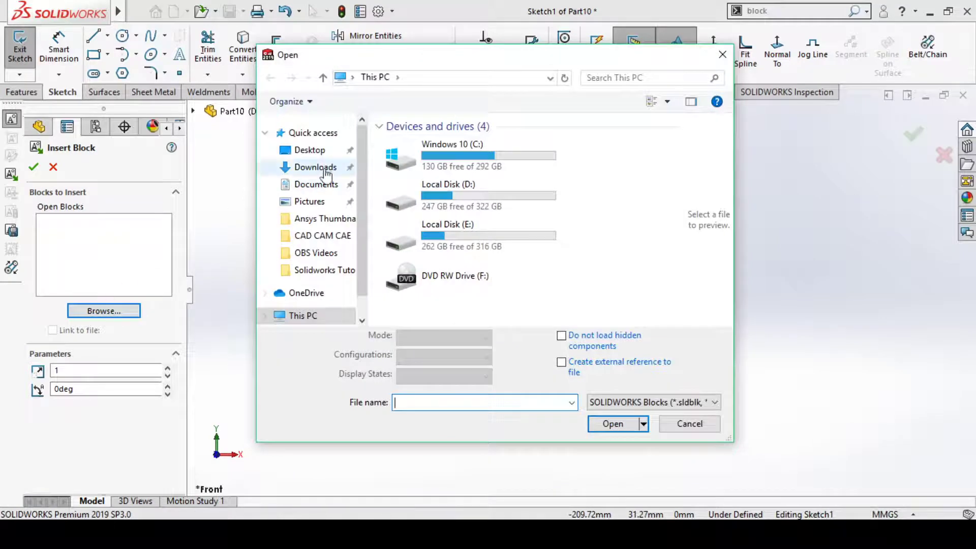
{"action": "left_click", "coordinate": [326, 152]}
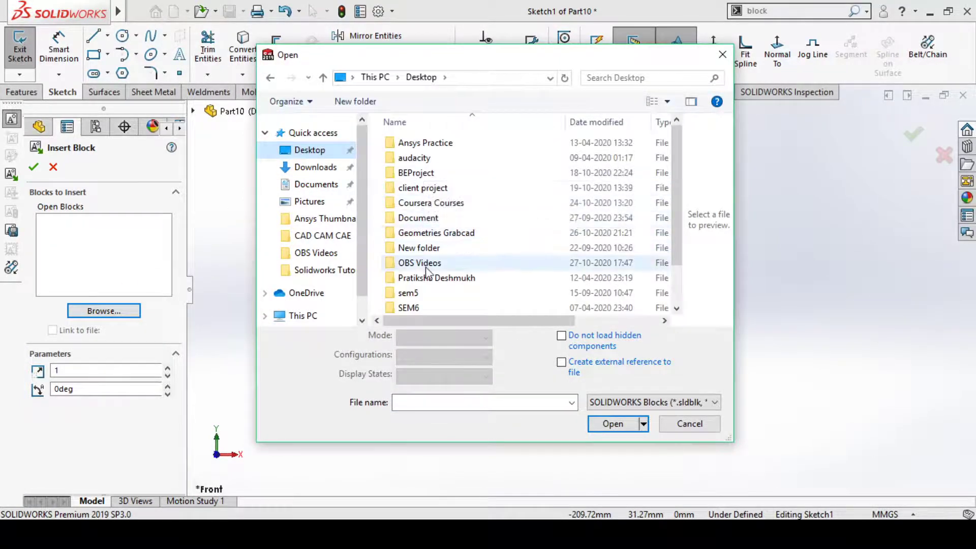
{"action": "scroll", "coordinate": [425, 262], "scroll_direction": "down", "scroll_amount": 1}
{"action": "double_click", "coordinate": [431, 291]}
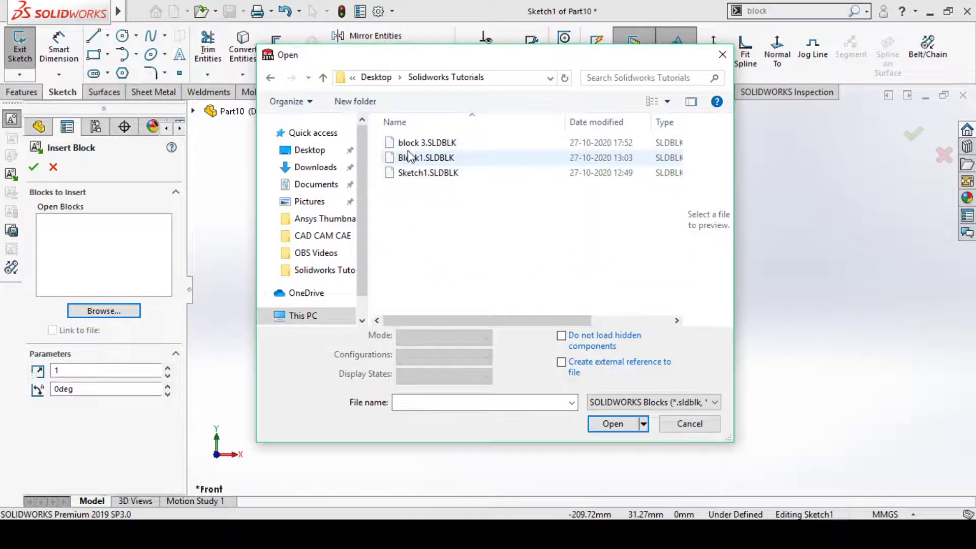
{"action": "left_click", "coordinate": [408, 144]}
{"action": "left_click", "coordinate": [613, 415]}
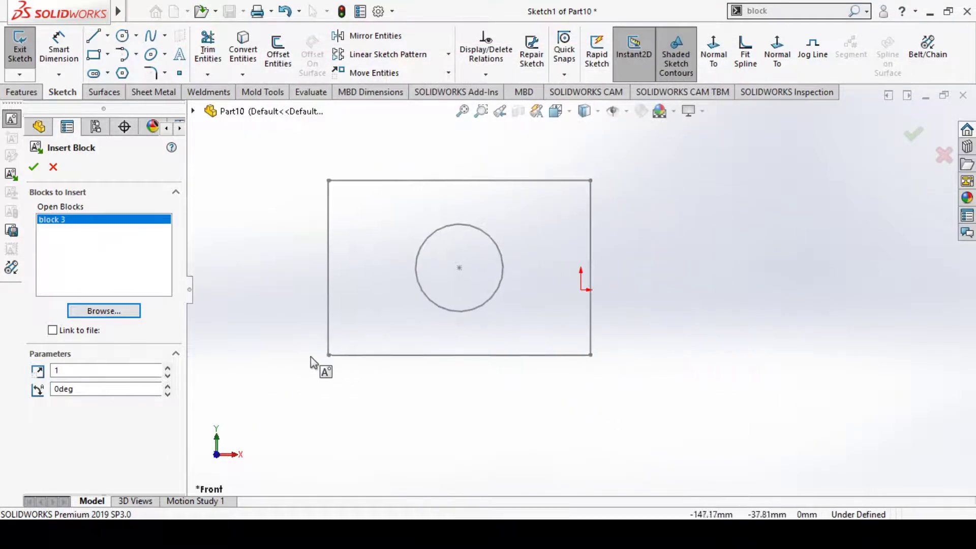
Step: Place four copies of block 3 in a two-by-two grid
{"action": "left_click", "coordinate": [281, 355]}
{"action": "left_click", "coordinate": [629, 355]}
{"action": "scroll", "coordinate": [631, 359], "scroll_direction": "up", "scroll_amount": 3}
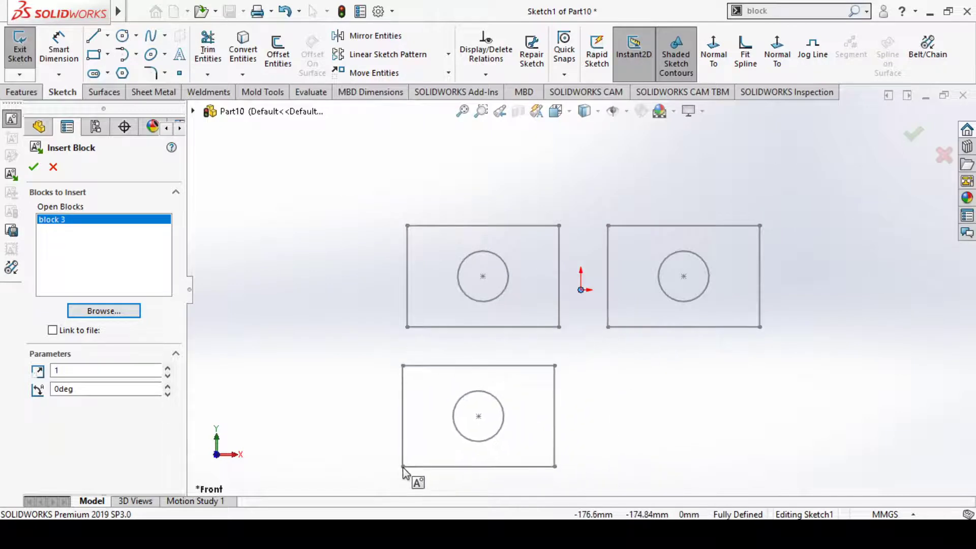
{"action": "left_click", "coordinate": [408, 468]}
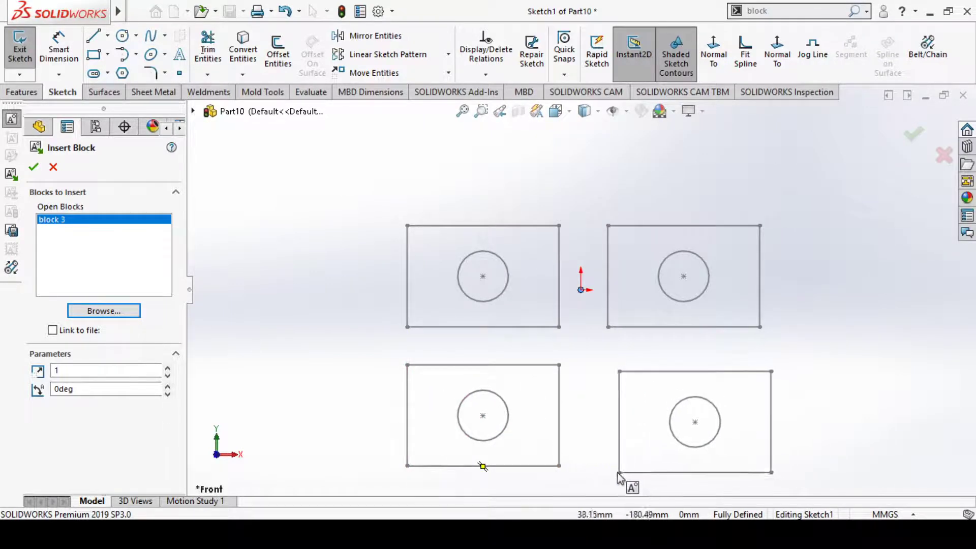
{"action": "left_click", "coordinate": [614, 468]}
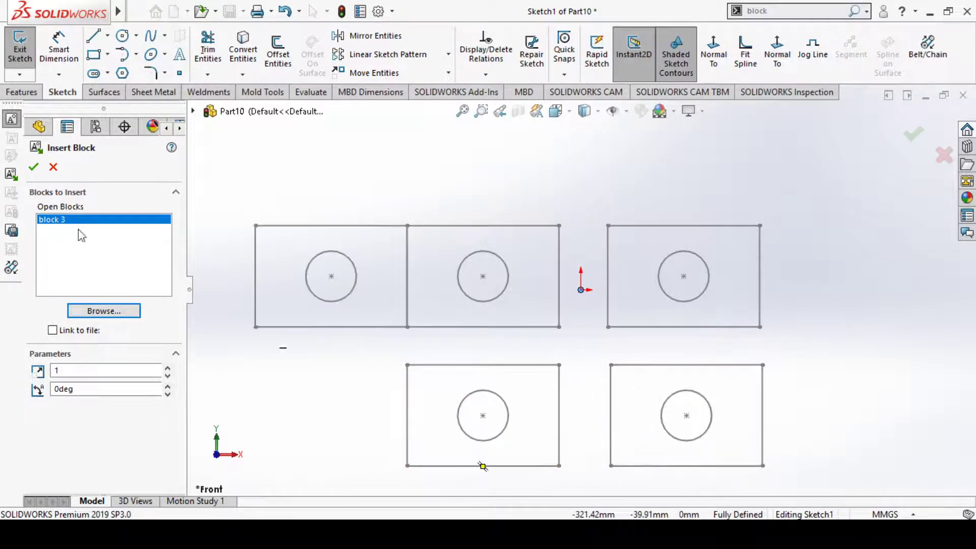
{"action": "left_click", "coordinate": [34, 167]}
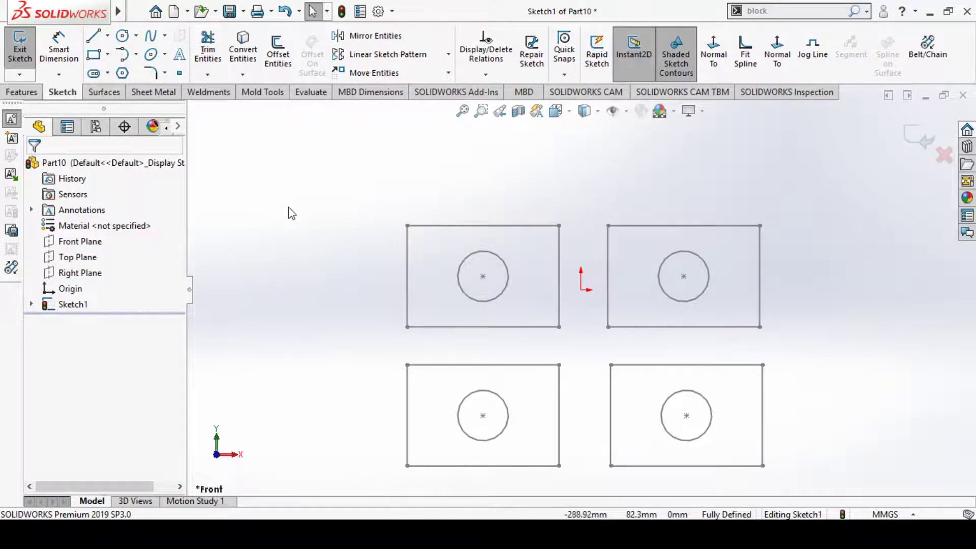
{"action": "scroll", "coordinate": [288, 212], "scroll_direction": "up", "scroll_amount": 2}
{"action": "scroll", "coordinate": [323, 229], "scroll_direction": "up", "scroll_amount": 2}
{"action": "scroll", "coordinate": [637, 321], "scroll_direction": "down", "scroll_amount": 1}
{"action": "scroll", "coordinate": [639, 335], "scroll_direction": "down", "scroll_amount": 1}
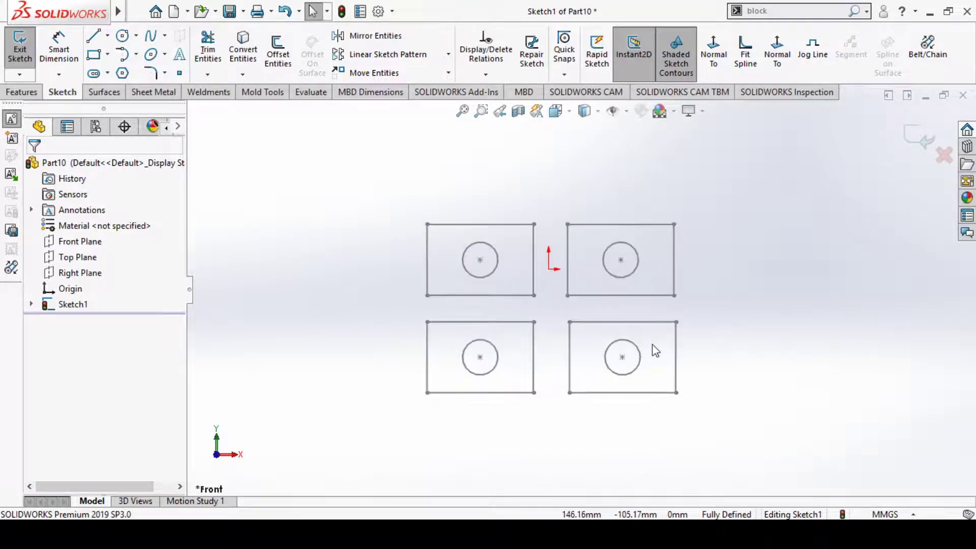
{"action": "scroll", "coordinate": [655, 349], "scroll_direction": "down", "scroll_amount": 1}
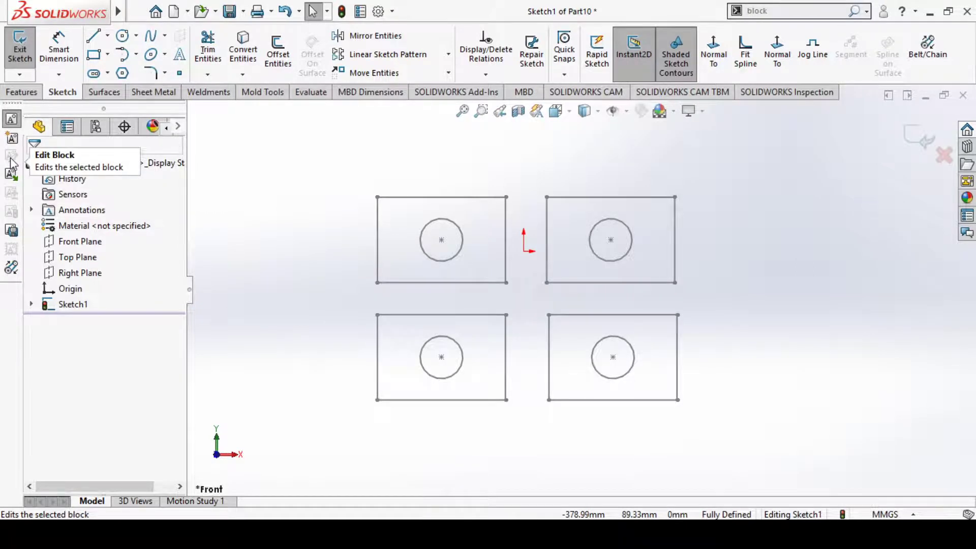
Step: Open the upper-left block 3 instance for editing
{"action": "left_click", "coordinate": [391, 198]}
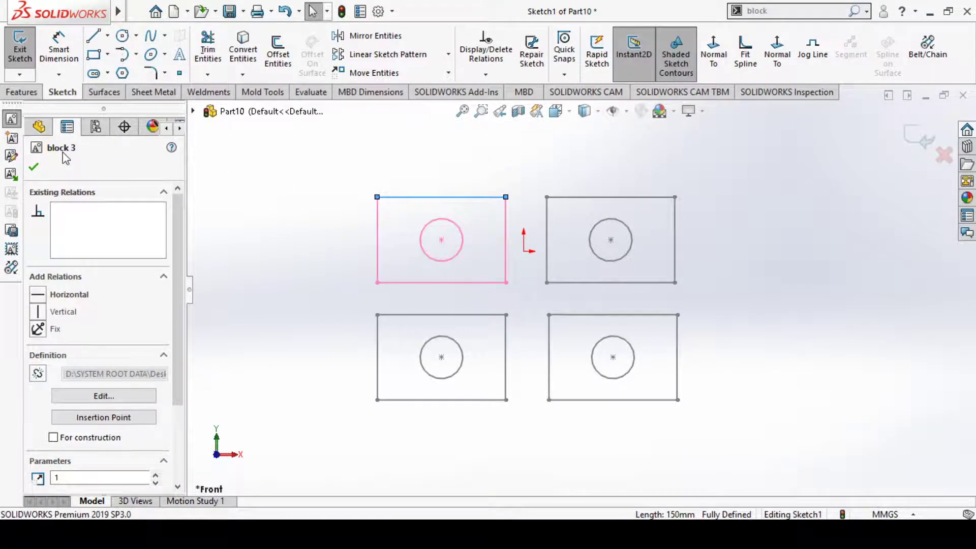
{"action": "left_click", "coordinate": [11, 157]}
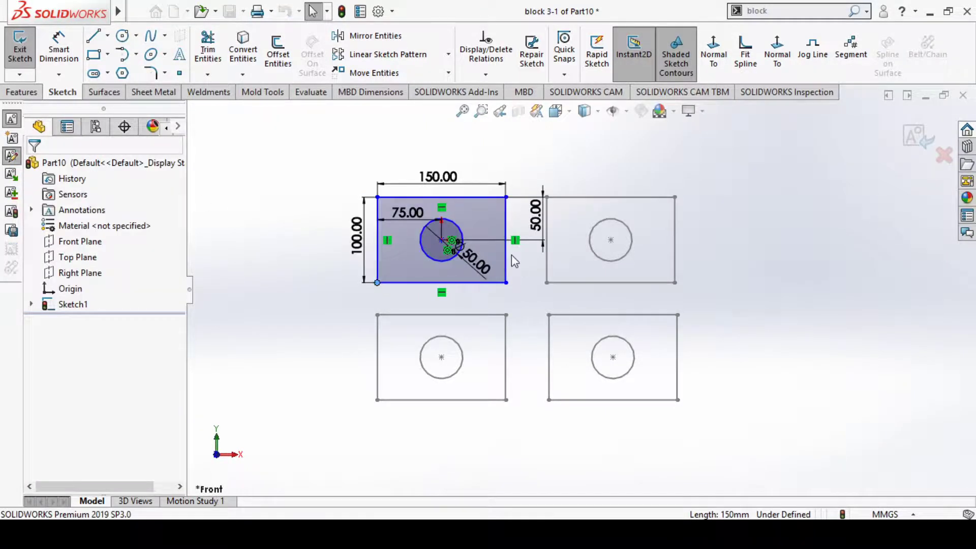
{"action": "scroll", "coordinate": [514, 261], "scroll_direction": "down", "scroll_amount": 2}
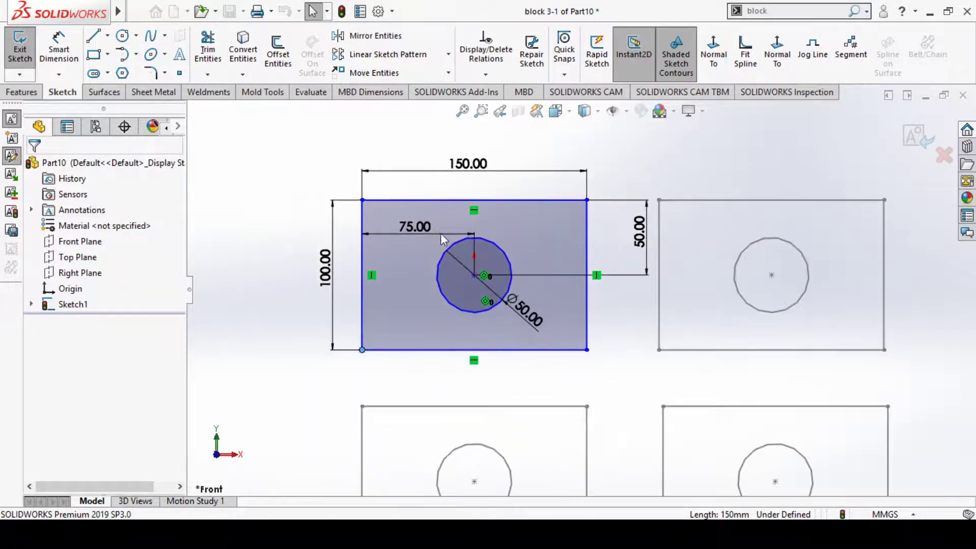
{"action": "scroll", "coordinate": [556, 249], "scroll_direction": "down", "scroll_amount": 2}
{"action": "scroll", "coordinate": [578, 292], "scroll_direction": "up", "scroll_amount": 1}
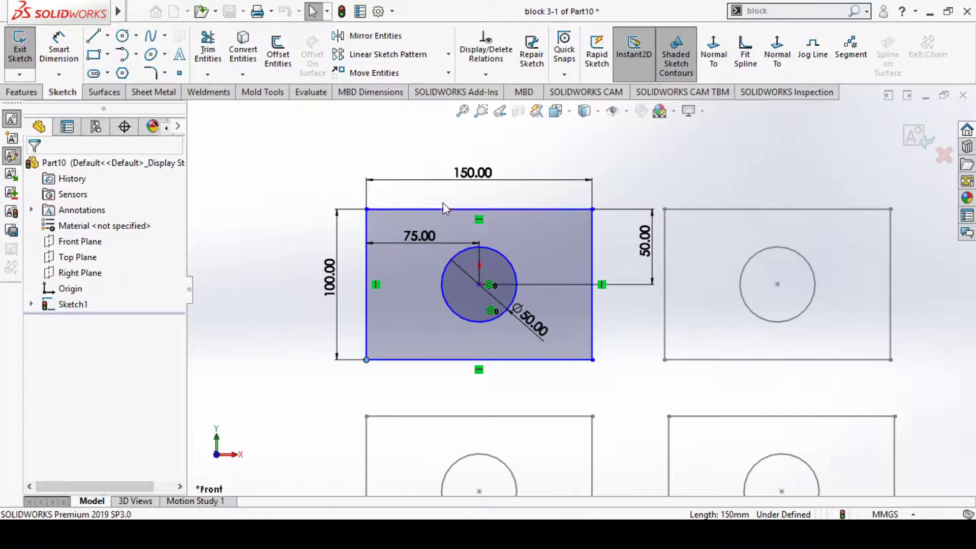
Step: Resize the block's rectangle to 200 wide and 150 high
{"action": "left_click", "coordinate": [472, 178]}
{"action": "left_click", "coordinate": [472, 179]}
{"action": "type", "text": "2"}
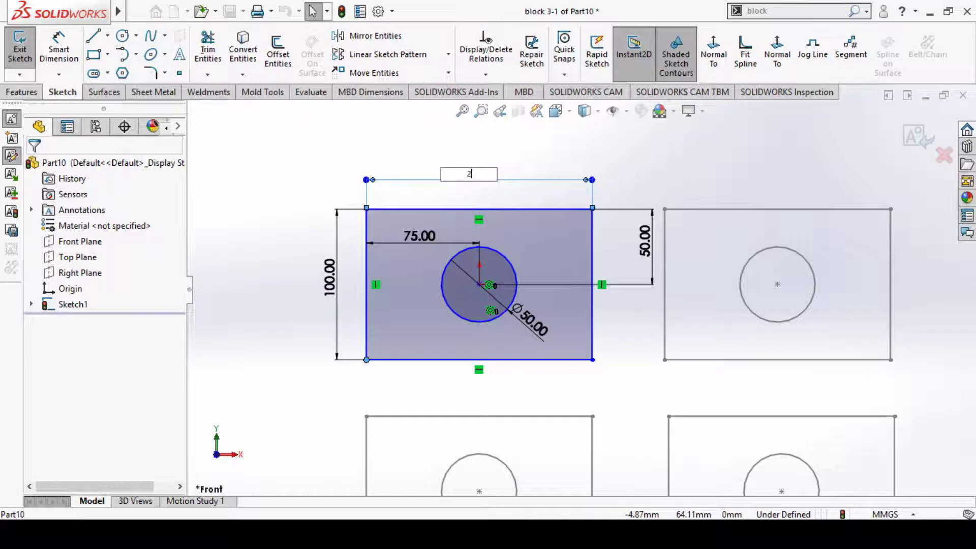
{"action": "type", "text": "00"}
{"action": "key", "text": "Return"}
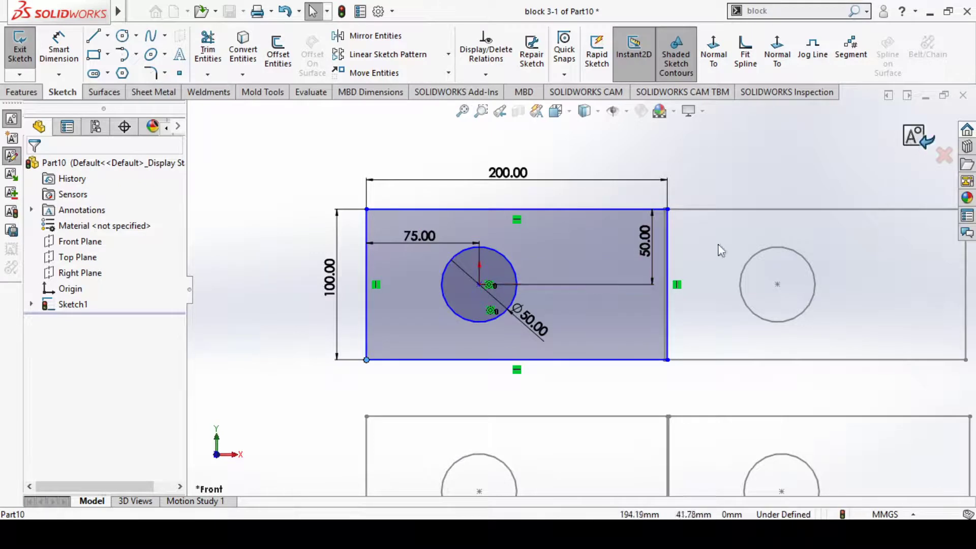
{"action": "left_click", "coordinate": [338, 279]}
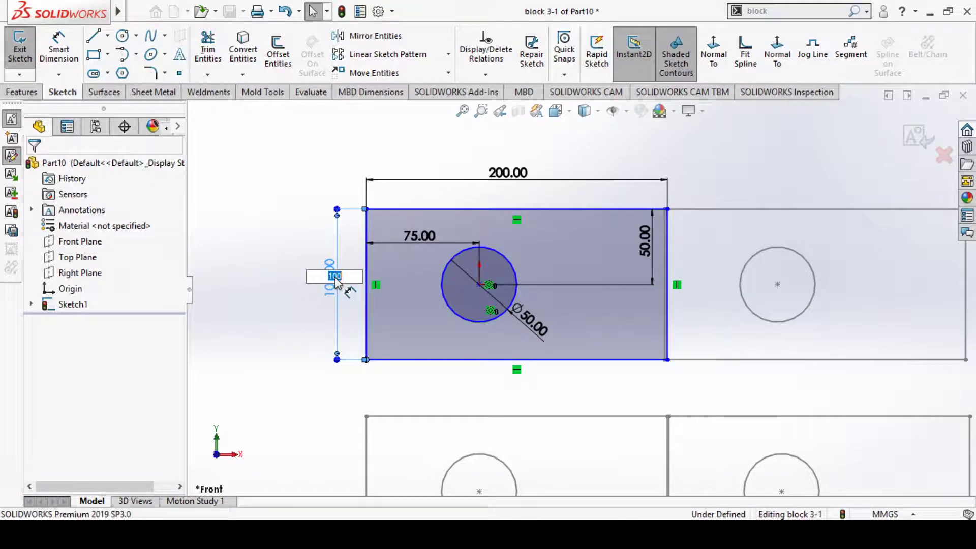
{"action": "type", "text": "15"}
{"action": "key", "text": "Return"}
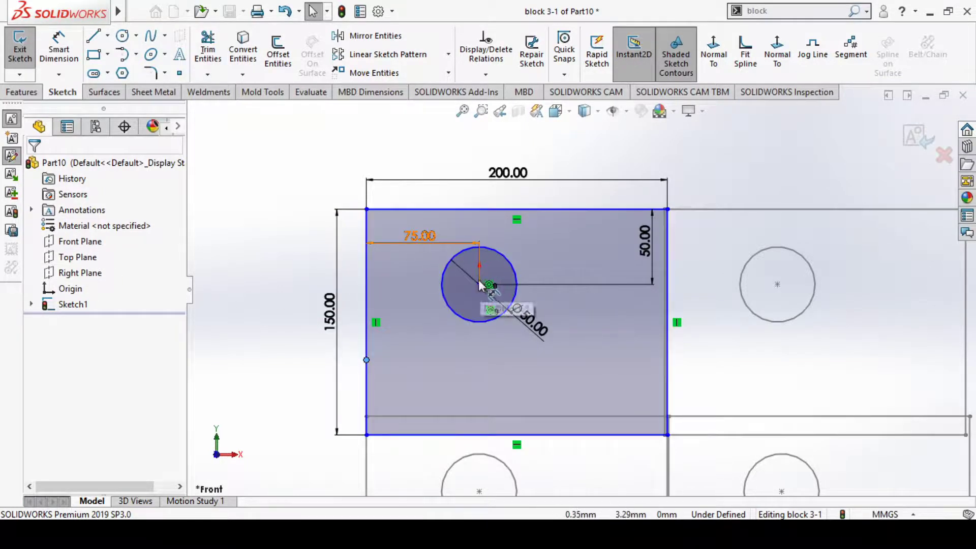
Step: Position the Ø50 hole at 100 horizontally and 75 vertically, then finish editing the block
{"action": "left_click", "coordinate": [436, 242]}
{"action": "type", "text": "100"}
{"action": "key", "text": "Return"}
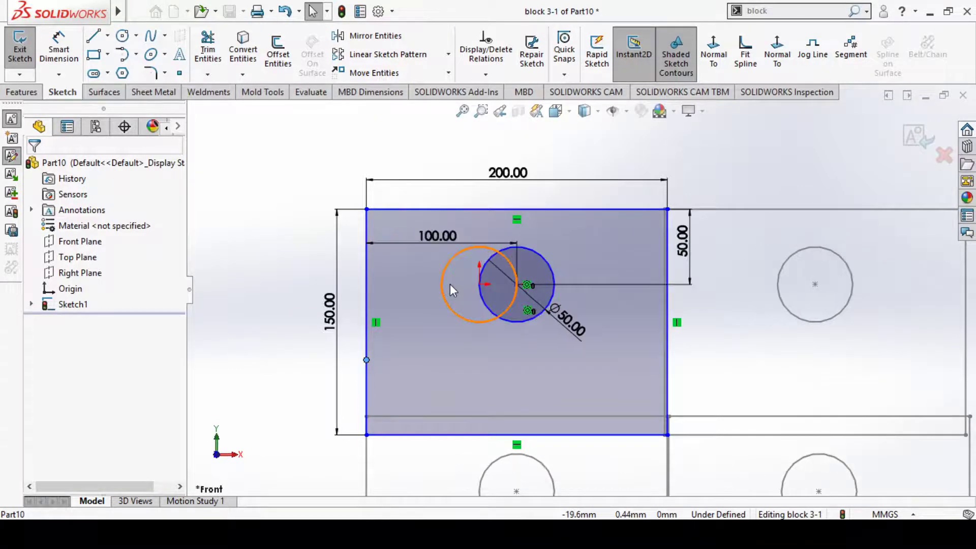
{"action": "left_click", "coordinate": [688, 245]}
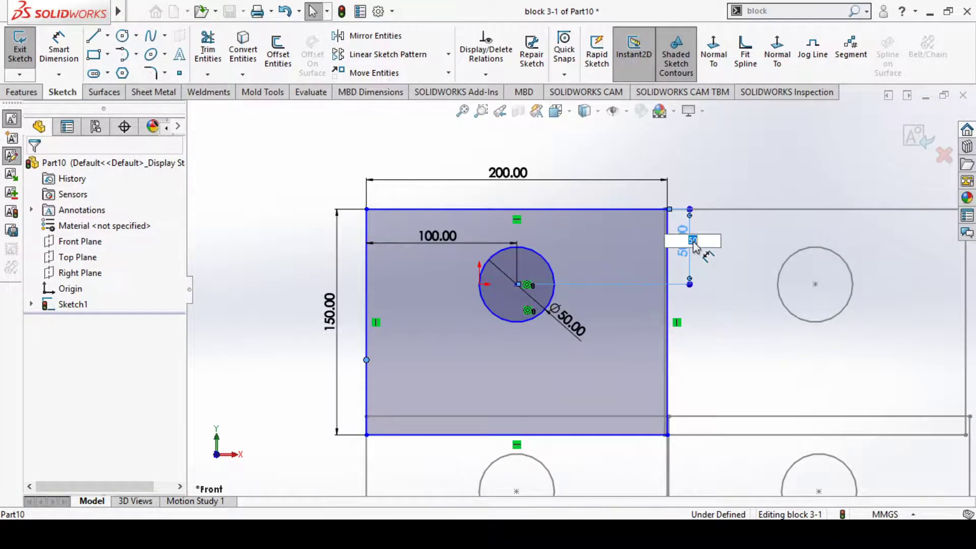
{"action": "type", "text": "75"}
{"action": "key", "text": "Return"}
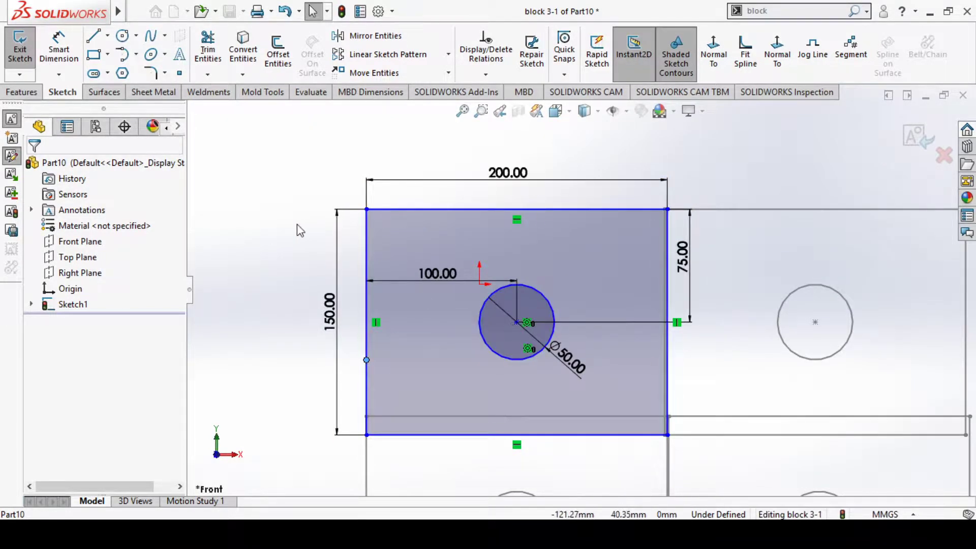
{"action": "left_click", "coordinate": [918, 141]}
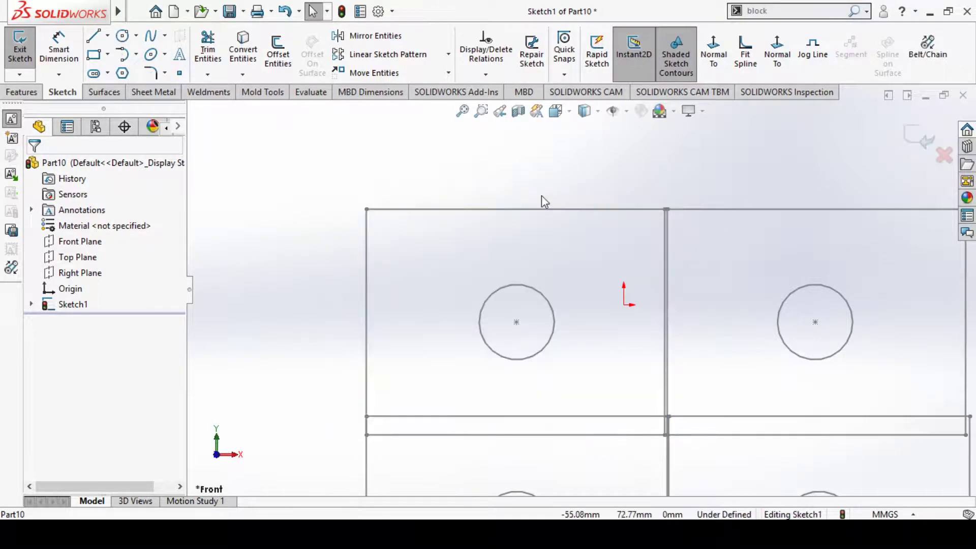
Step: Expand Sketch1 in the tree and locate block 3-1, block 3-2 and block 3-3
{"action": "key", "text": "z"}
{"action": "scroll", "coordinate": [571, 274], "scroll_direction": "up", "scroll_amount": 2}
{"action": "scroll", "coordinate": [592, 370], "scroll_direction": "down", "scroll_amount": 4}
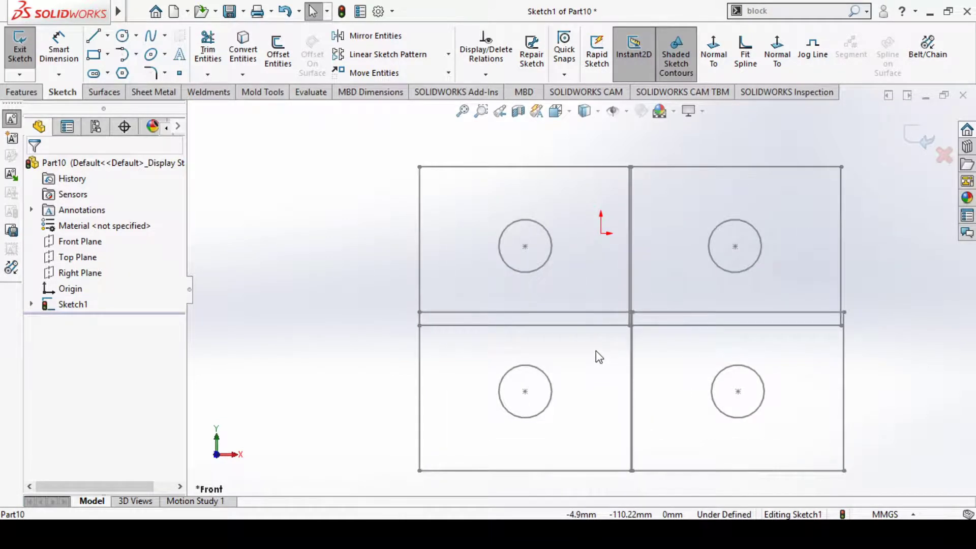
{"action": "left_click", "coordinate": [31, 304]}
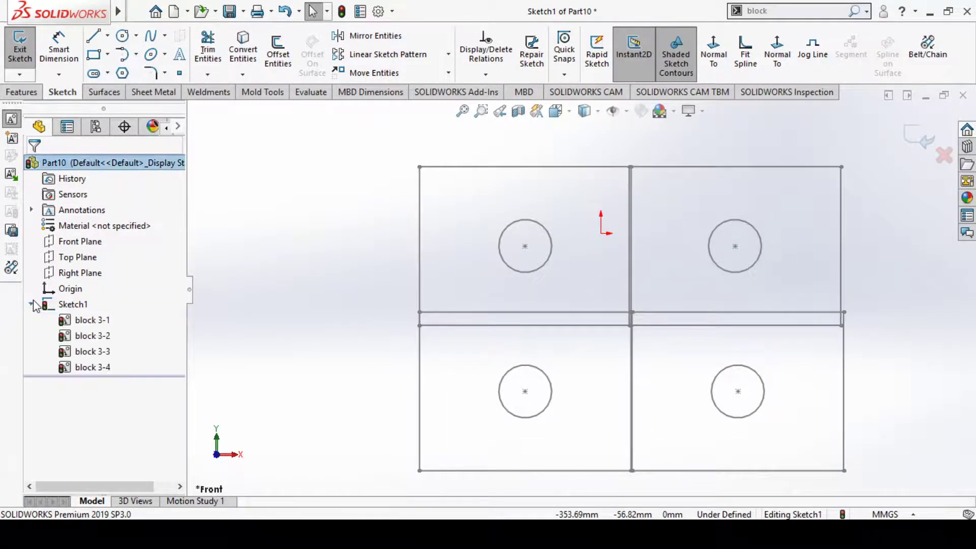
{"action": "left_click", "coordinate": [89, 320]}
{"action": "left_click", "coordinate": [92, 336]}
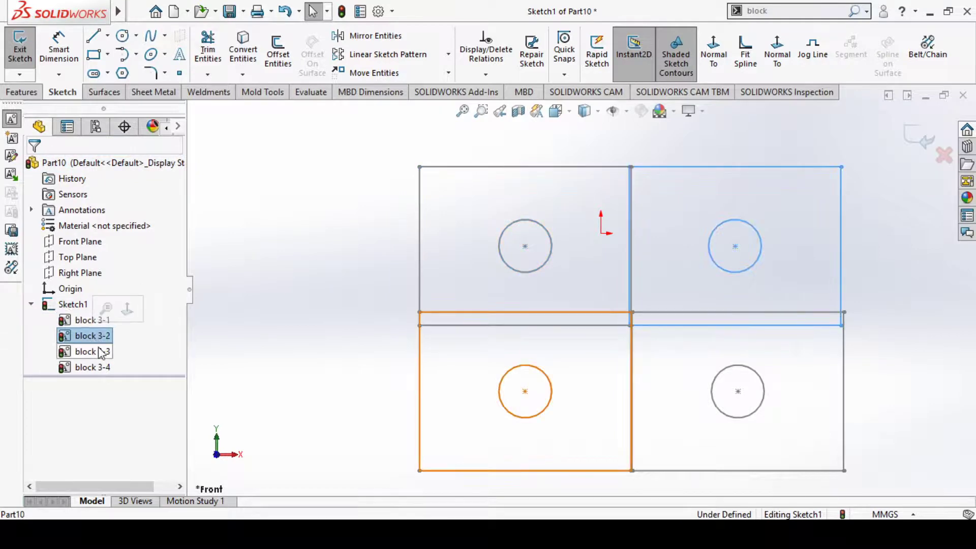
{"action": "left_click", "coordinate": [101, 352]}
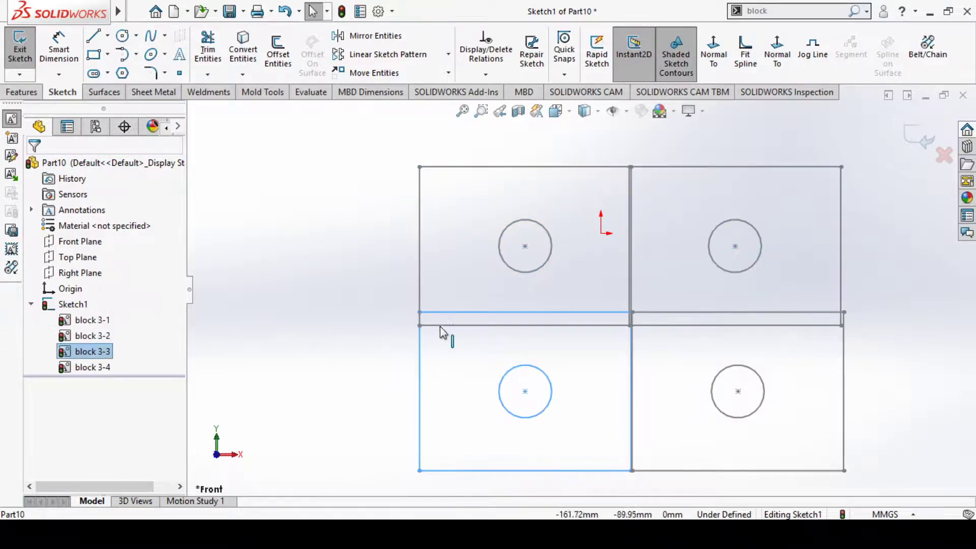
Step: View the top-left block's properties, close them and clear the selection
{"action": "left_click", "coordinate": [421, 213]}
{"action": "left_click", "coordinate": [32, 165]}
{"action": "left_click", "coordinate": [395, 255]}
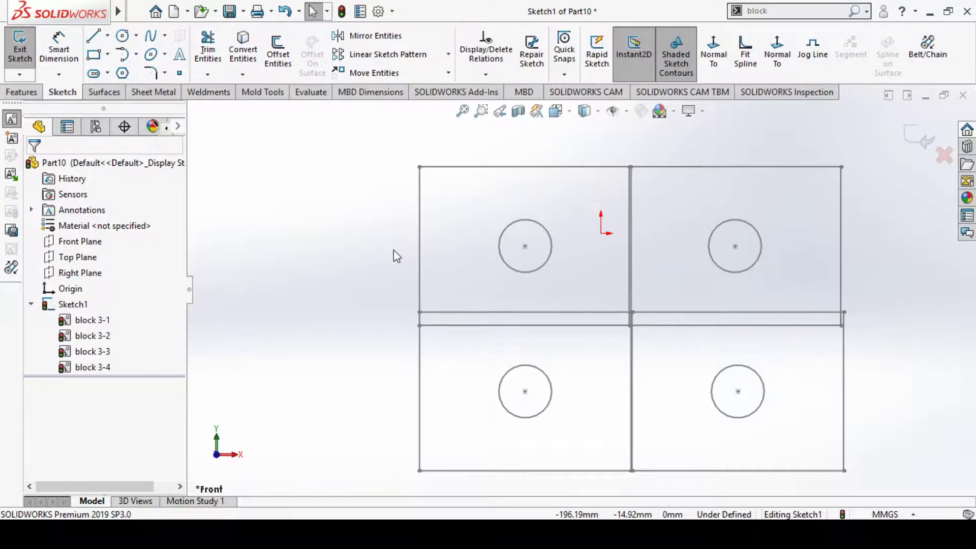
Step: Load Block1.SLDBLK from the Solidworks Tutorials folder for insertion
{"action": "left_click", "coordinate": [12, 177]}
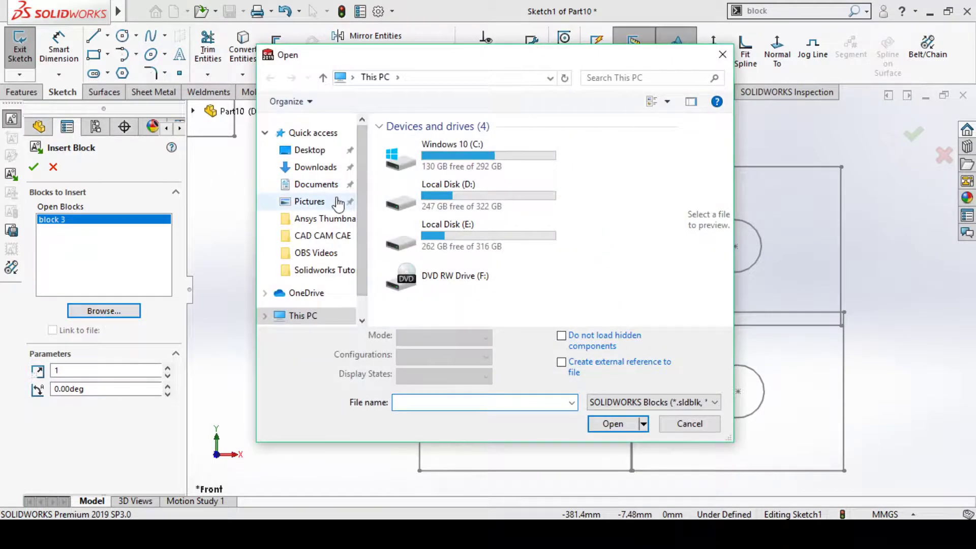
{"action": "left_click", "coordinate": [325, 269]}
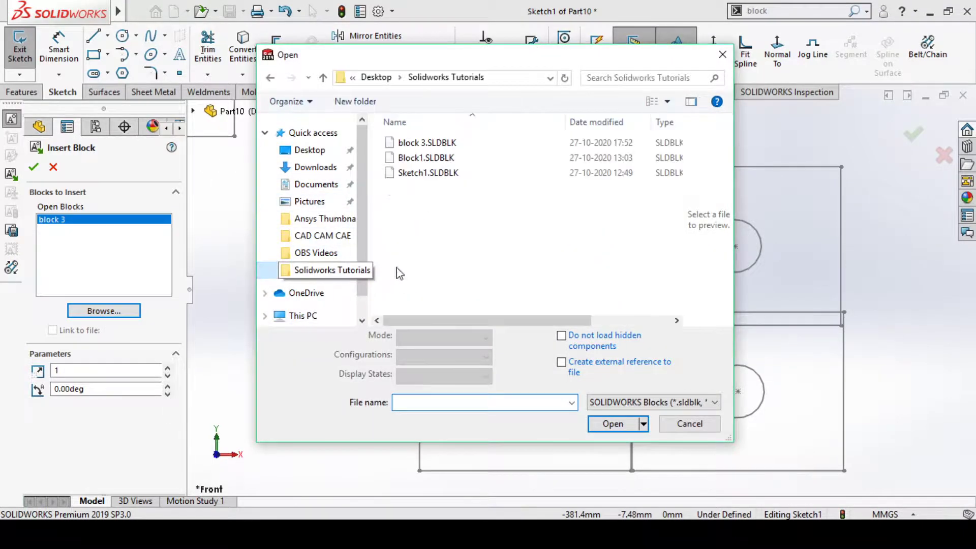
{"action": "left_click", "coordinate": [420, 158]}
{"action": "left_click", "coordinate": [614, 414]}
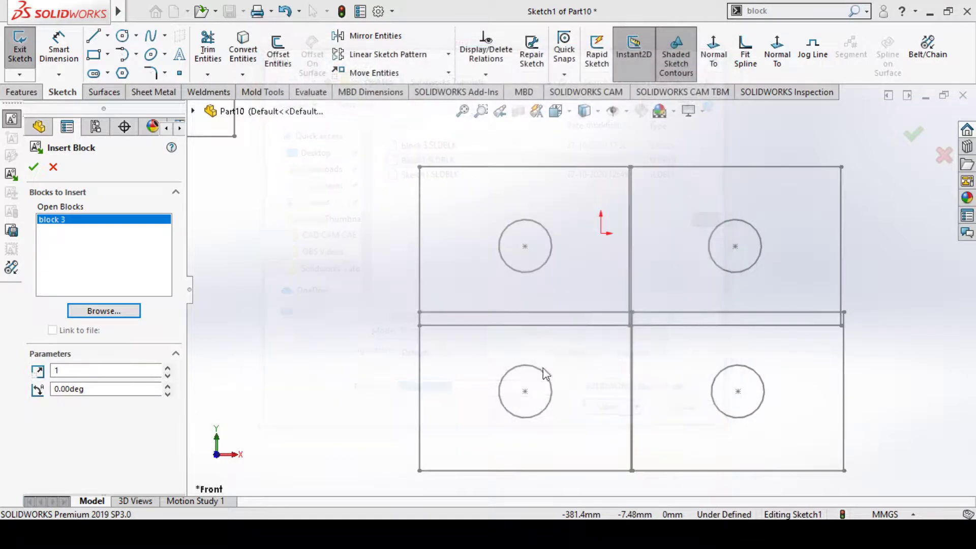
Step: Place four Block1 instances in a 2×2 group left of the grid
{"action": "scroll", "coordinate": [452, 302], "scroll_direction": "up", "scroll_amount": 1}
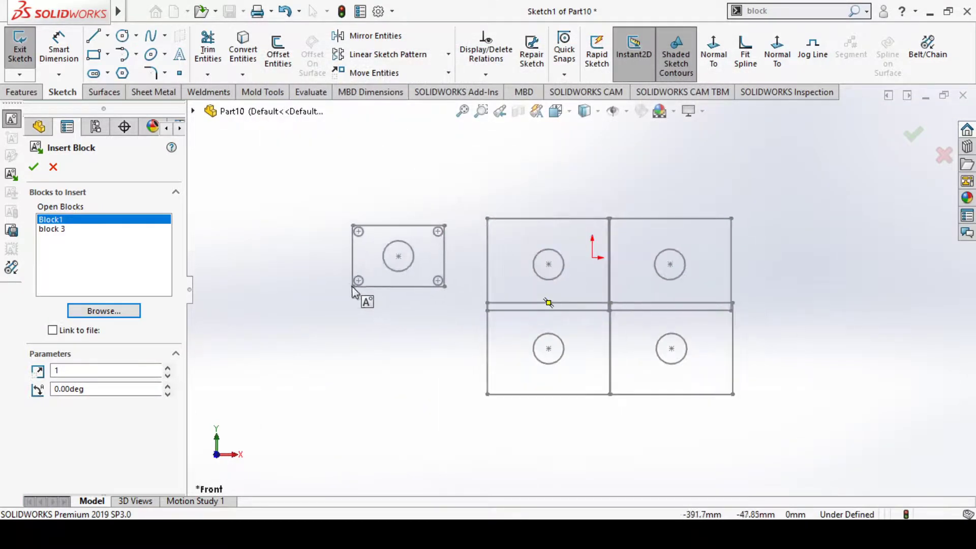
{"action": "left_click", "coordinate": [349, 287]}
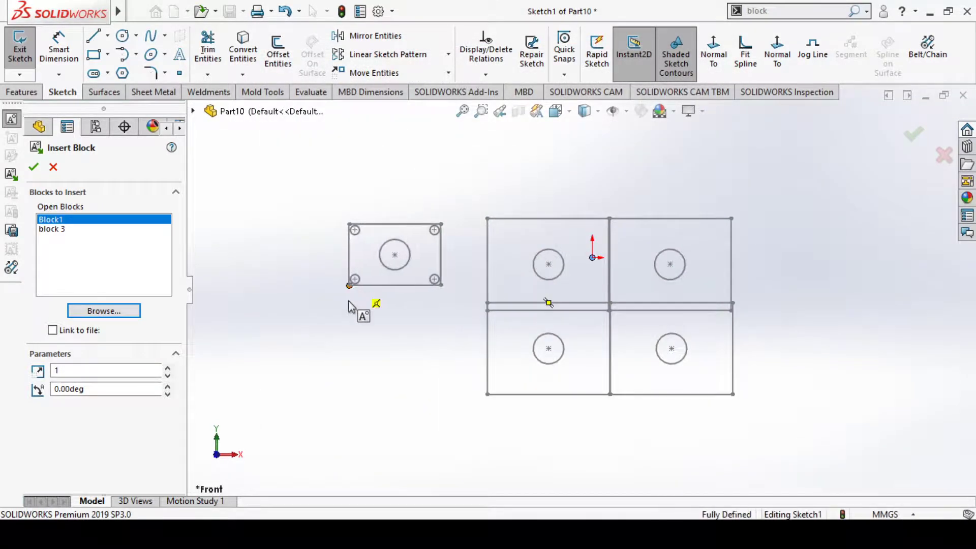
{"action": "left_click", "coordinate": [350, 372]}
{"action": "left_click", "coordinate": [236, 284]}
{"action": "left_click", "coordinate": [237, 372]}
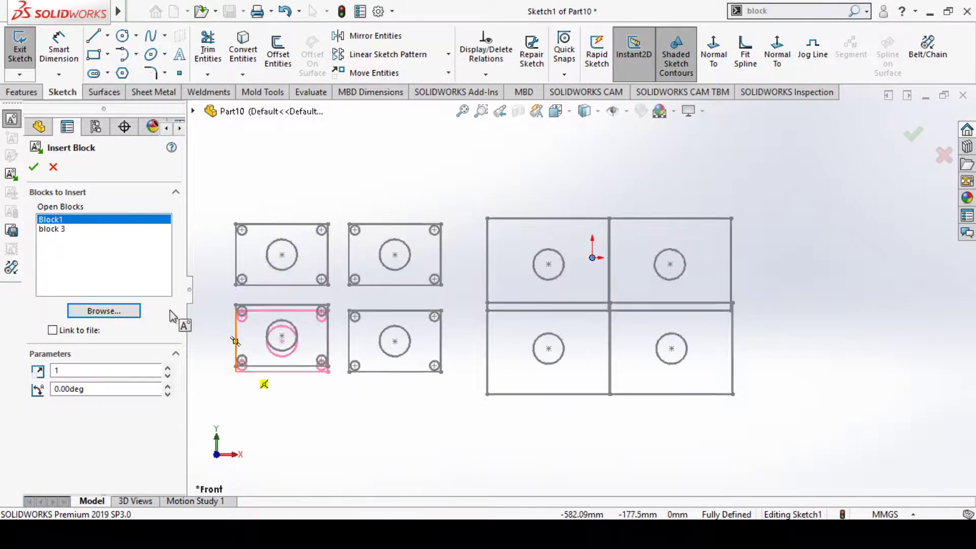
{"action": "left_click", "coordinate": [33, 167]}
{"action": "scroll", "coordinate": [501, 272], "scroll_direction": "up", "scroll_amount": 1}
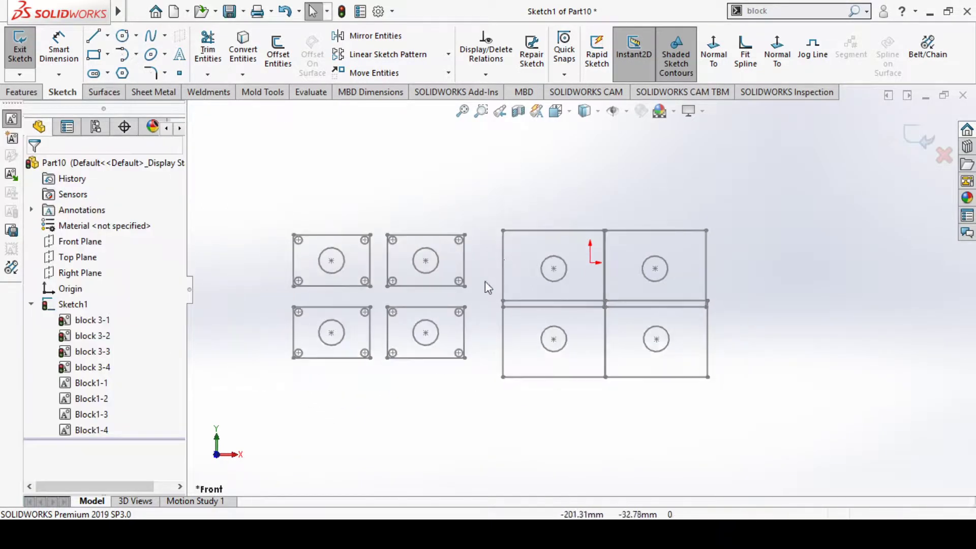
Step: Locate Block1-1 to Block1-4 and block 3-4 in the tree, then box-select the top-left Block1
{"action": "scroll", "coordinate": [418, 329], "scroll_direction": "down", "scroll_amount": 1}
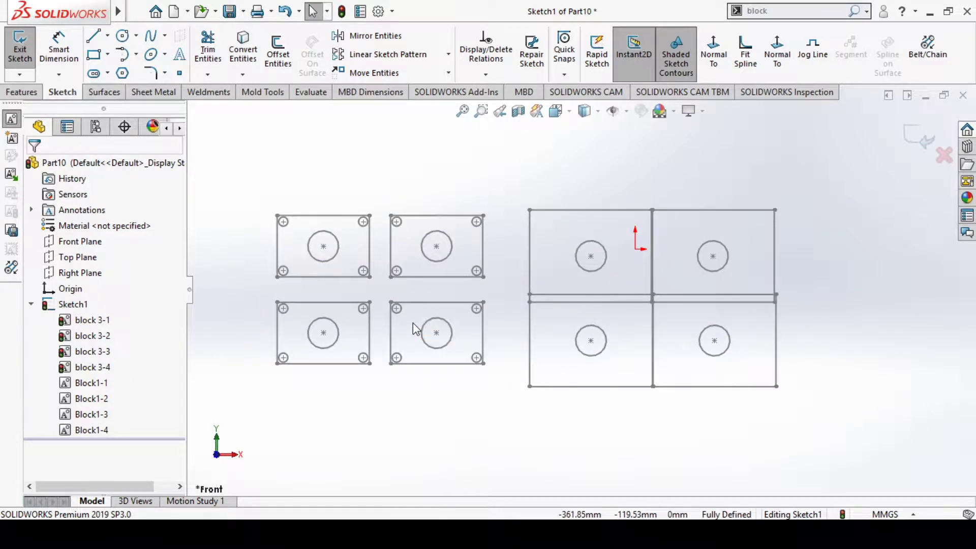
{"action": "left_click", "coordinate": [90, 383]}
{"action": "left_click", "coordinate": [88, 400]}
{"action": "left_click", "coordinate": [89, 414]}
{"action": "left_click", "coordinate": [90, 430]}
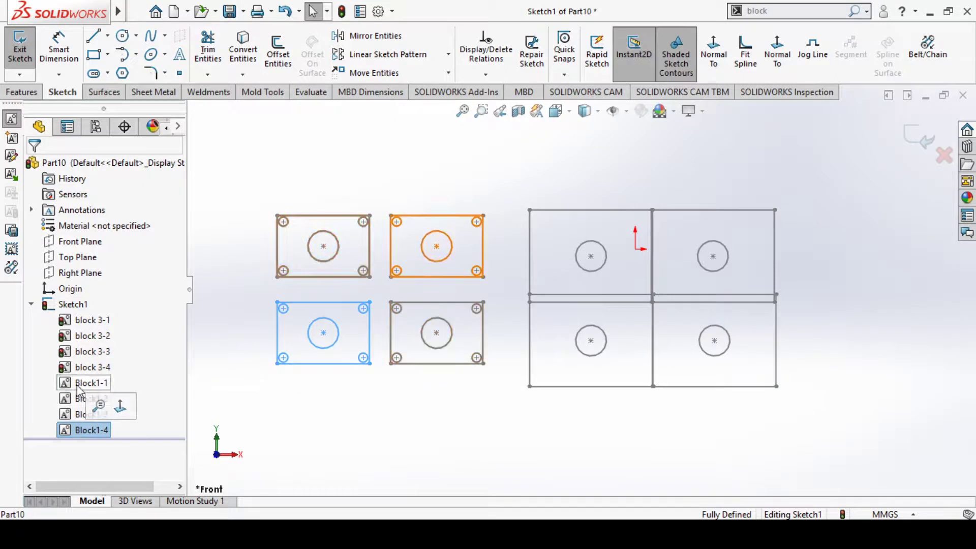
{"action": "left_click", "coordinate": [84, 383]}
{"action": "left_click", "coordinate": [86, 367]}
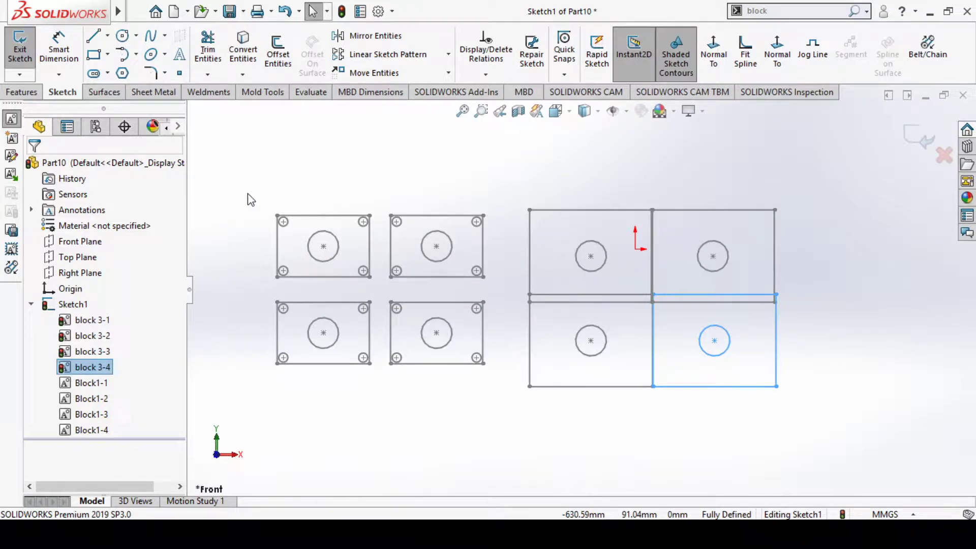
{"action": "left_click_drag", "start_coordinate": [248, 194], "coordinate": [382, 286]}
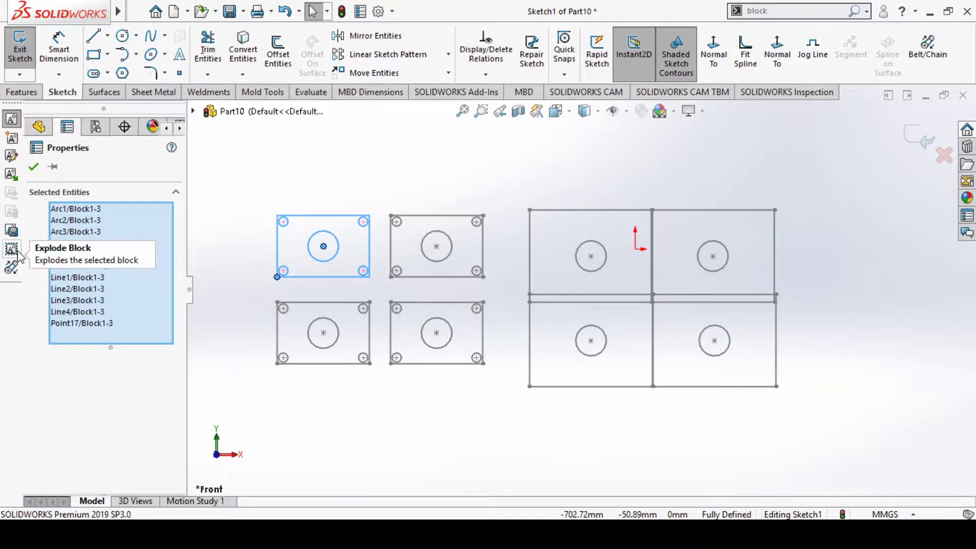
Step: Explode the selected top-left Block1 into loose sketch geometry and zoom in on it
{"action": "left_click", "coordinate": [11, 250]}
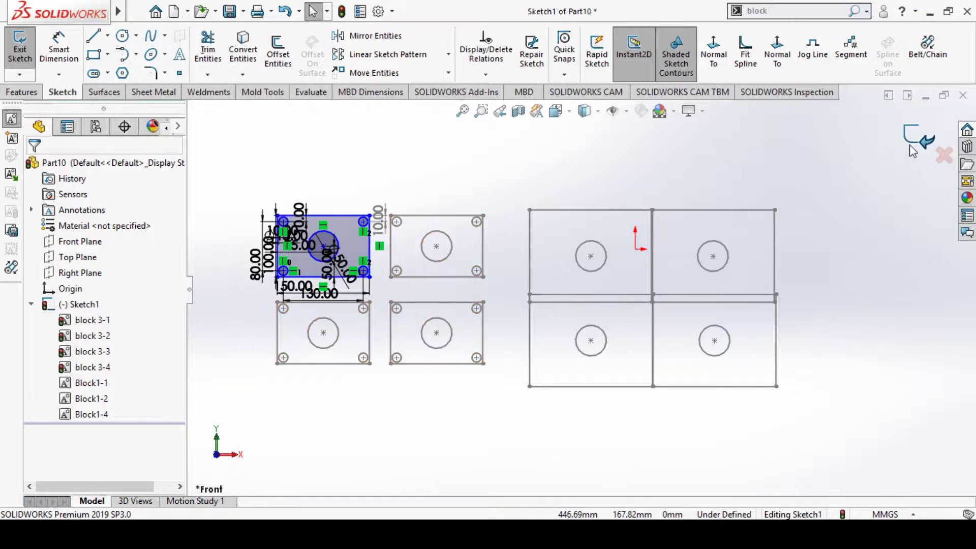
{"action": "scroll", "coordinate": [326, 264], "scroll_direction": "down", "scroll_amount": 6}
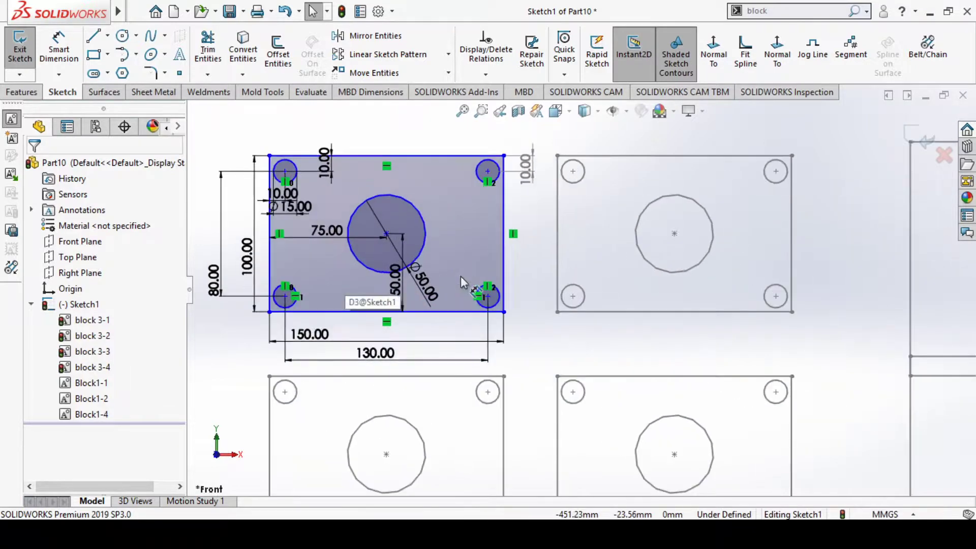
{"action": "scroll", "coordinate": [457, 279], "scroll_direction": "up", "scroll_amount": 2}
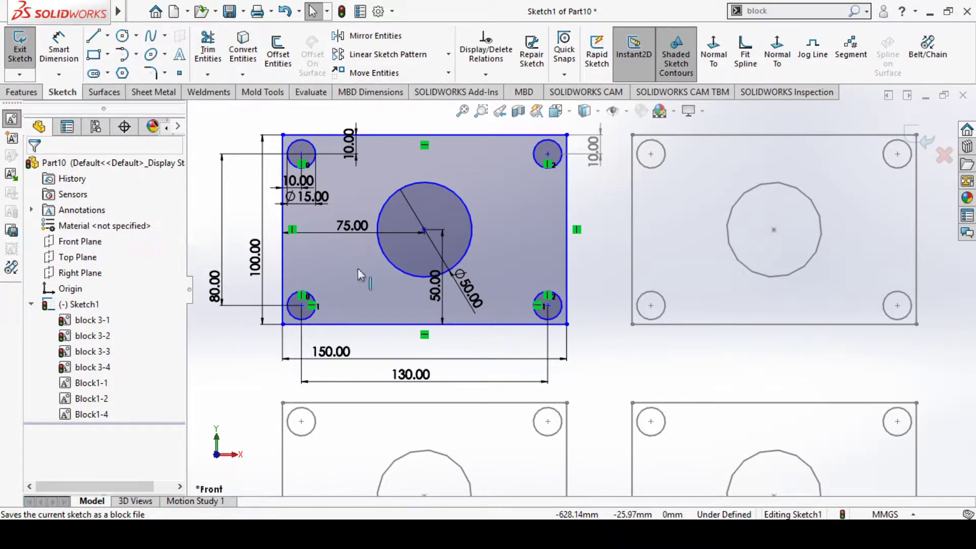
Step: Box-select the exploded geometry and save it as block file 'block 3-2'
{"action": "scroll", "coordinate": [581, 290], "scroll_direction": "up", "scroll_amount": 3}
{"action": "mouse_move", "coordinate": [363, 186]}
{"action": "left_mouse_down"}
{"action": "mouse_move", "coordinate": [498, 335]}
{"action": "mouse_move", "coordinate": [593, 332]}
{"action": "left_mouse_up"}
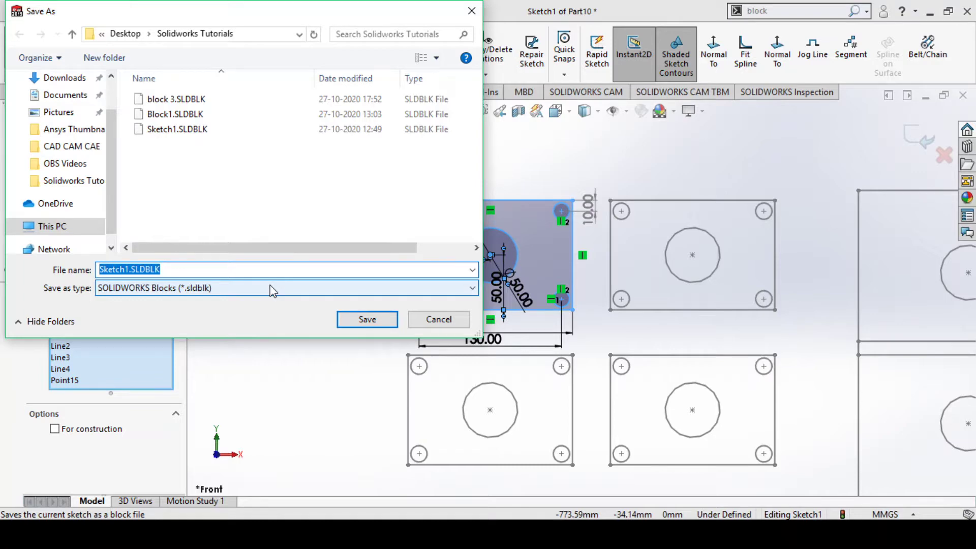
{"action": "type", "text": "block"}
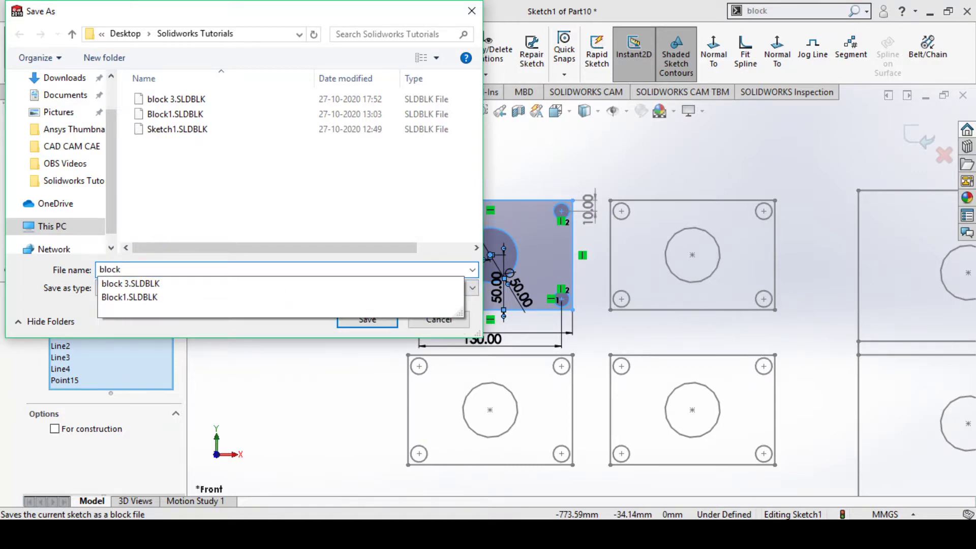
{"action": "type", "text": " 3-2"}
{"action": "key", "text": "Return"}
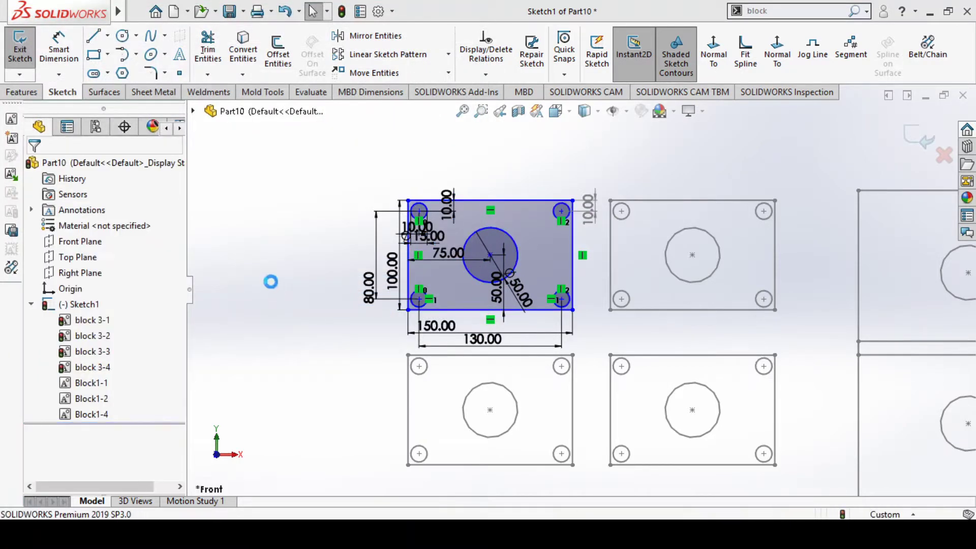